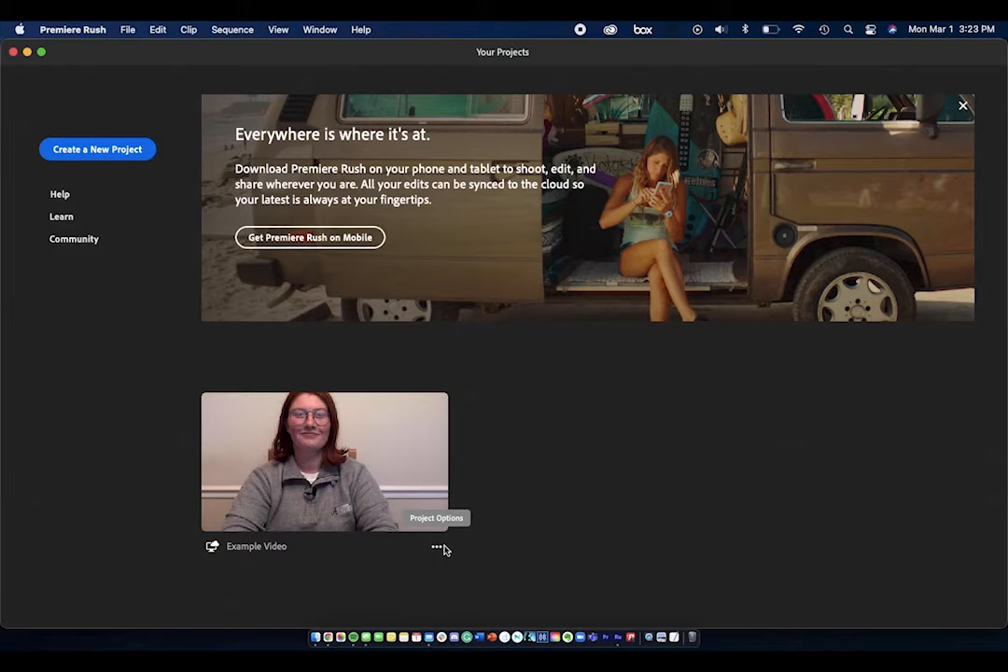
Start a new project and select the Playback copy and DSCN1009 clips from the Clips folder inside the Premiere Rush desktop folder
{"action": "left_click", "coordinate": [438, 547]}
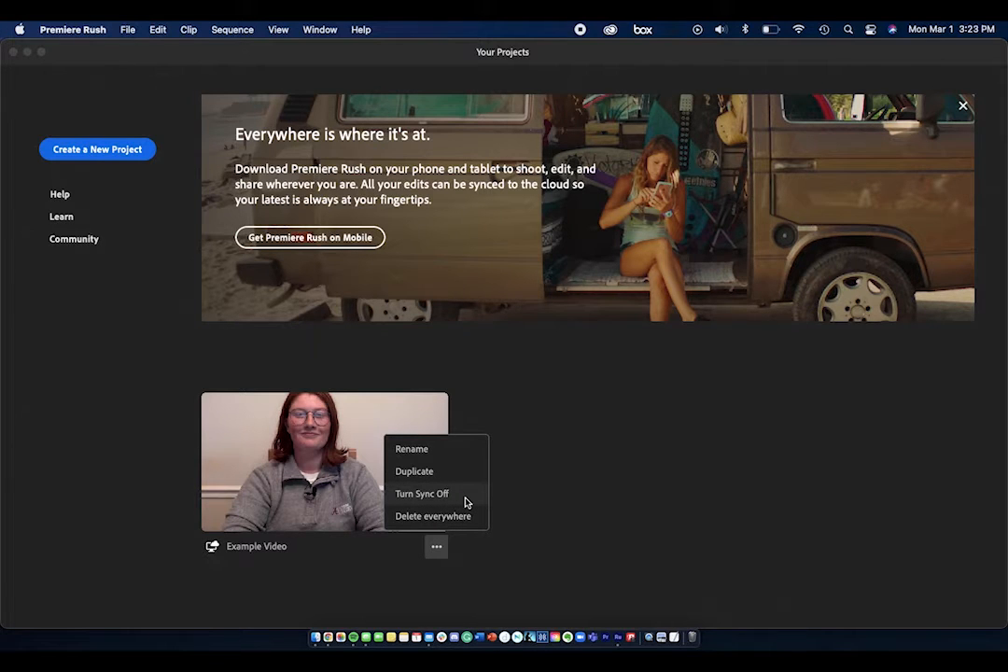
{"action": "left_click", "coordinate": [121, 154]}
{"action": "left_click", "coordinate": [122, 152]}
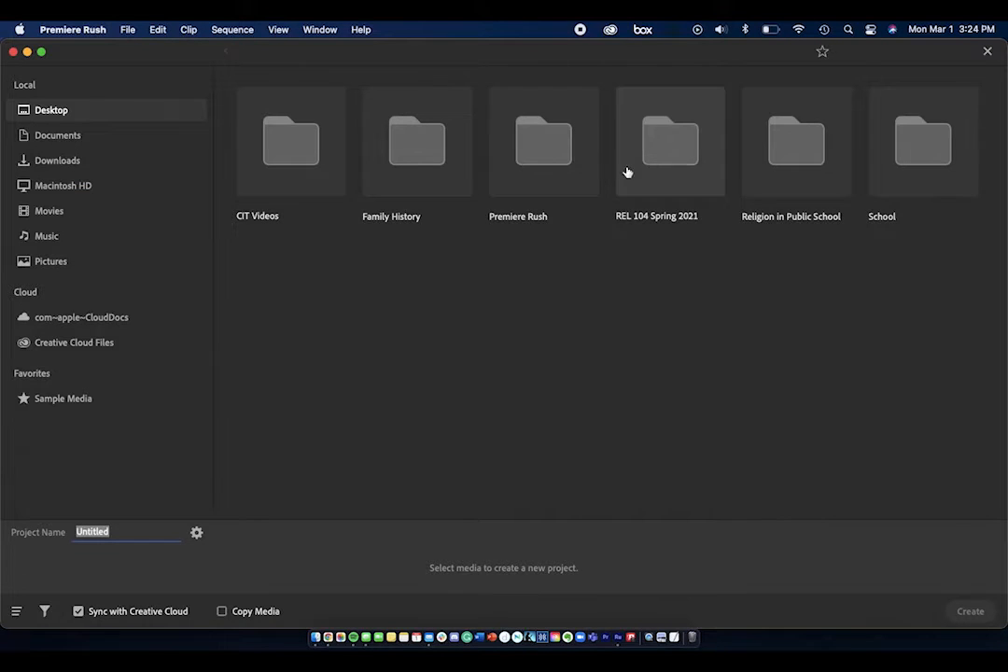
{"action": "double_click", "coordinate": [559, 171]}
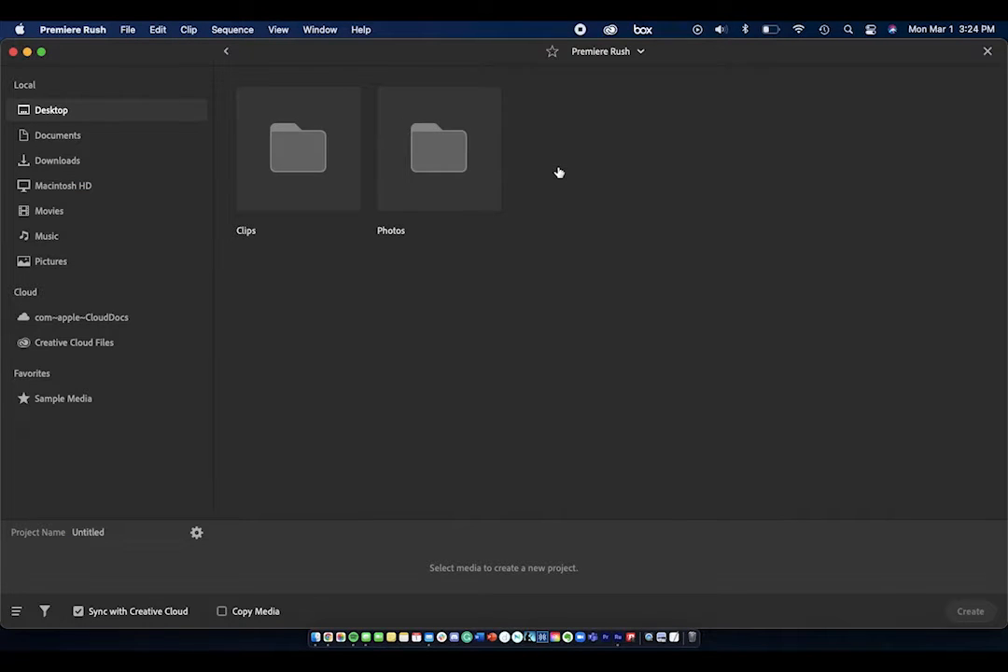
{"action": "double_click", "coordinate": [312, 154]}
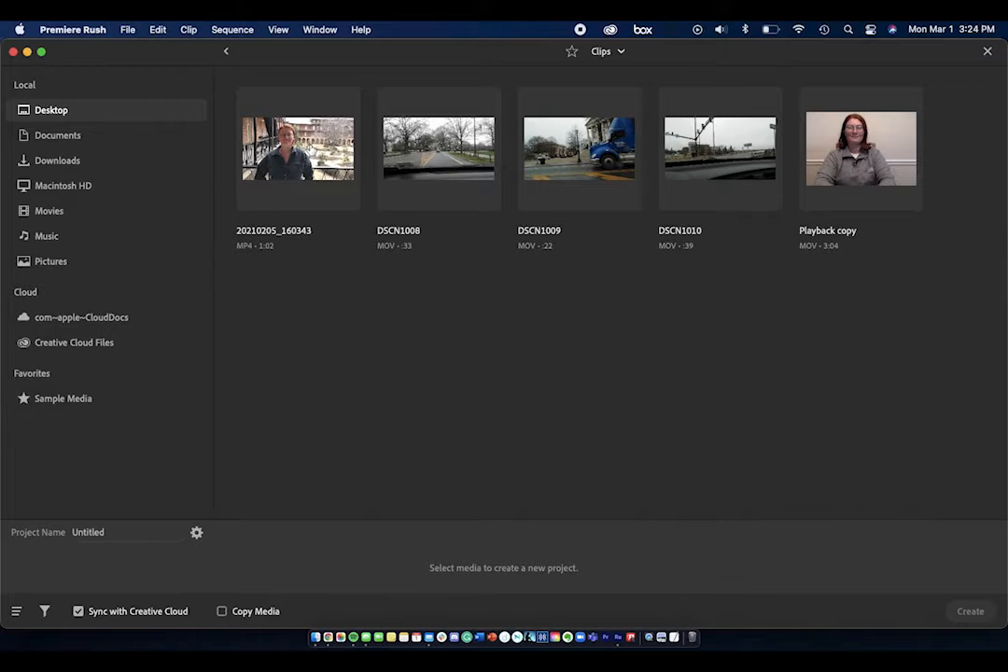
{"action": "left_click", "coordinate": [899, 173]}
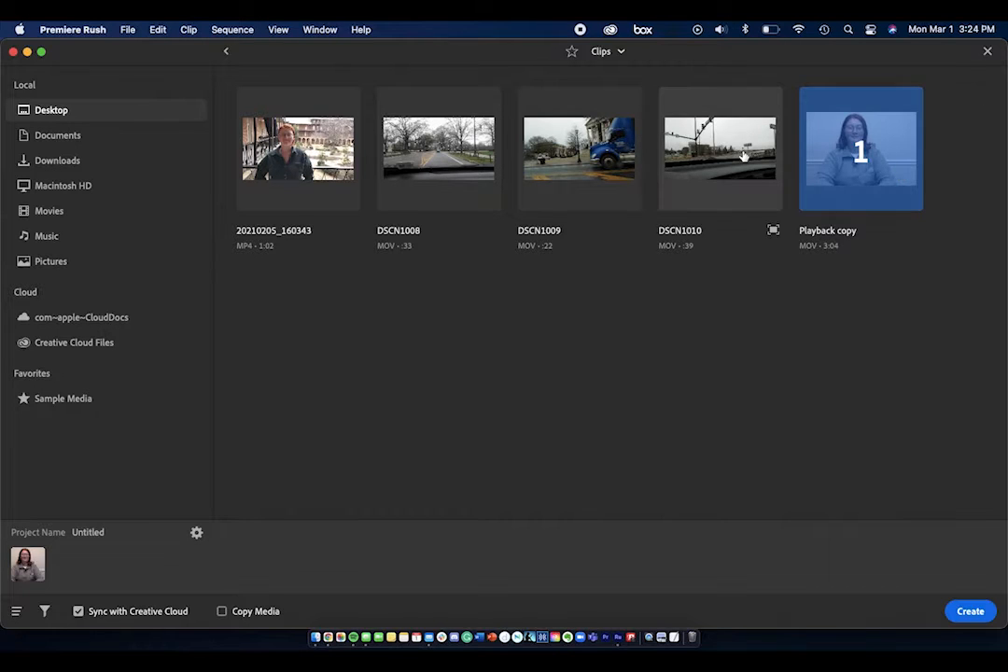
{"action": "left_click", "coordinate": [552, 162]}
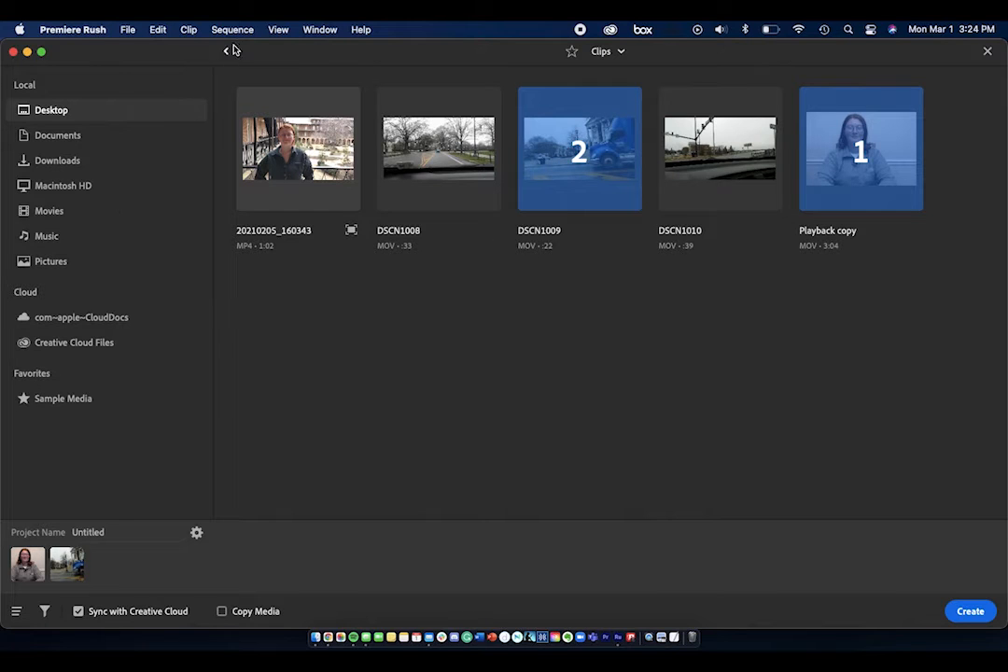
Add the photos 20190208_142651 and 20190208_141608 and the clip 20210205_160343 to the new project's media selection
{"action": "left_click", "coordinate": [227, 53]}
{"action": "left_click", "coordinate": [399, 170]}
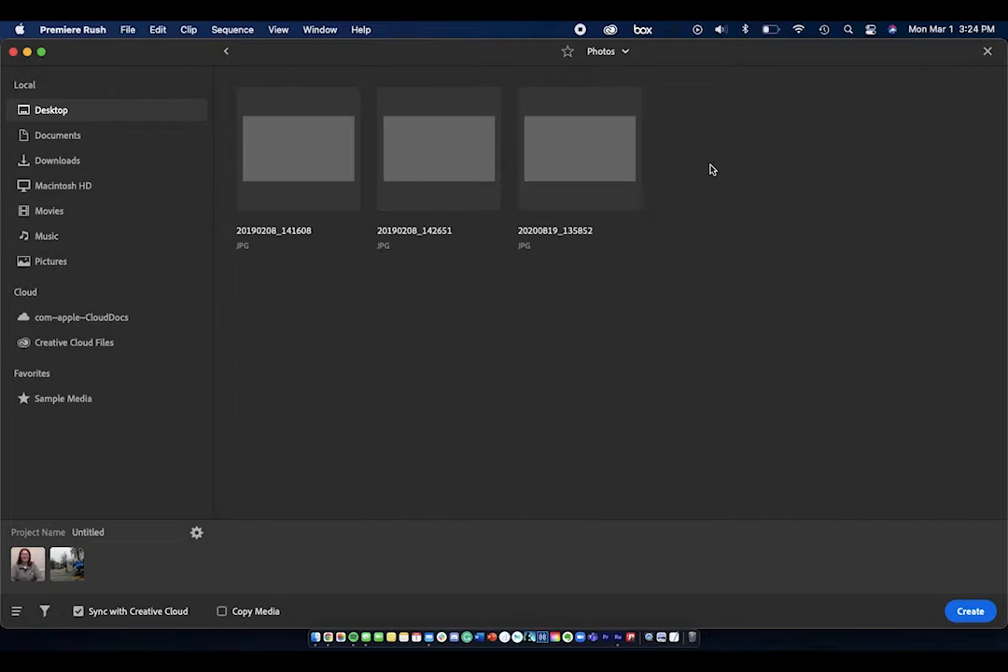
{"action": "left_click", "coordinate": [458, 178]}
{"action": "left_click", "coordinate": [270, 156]}
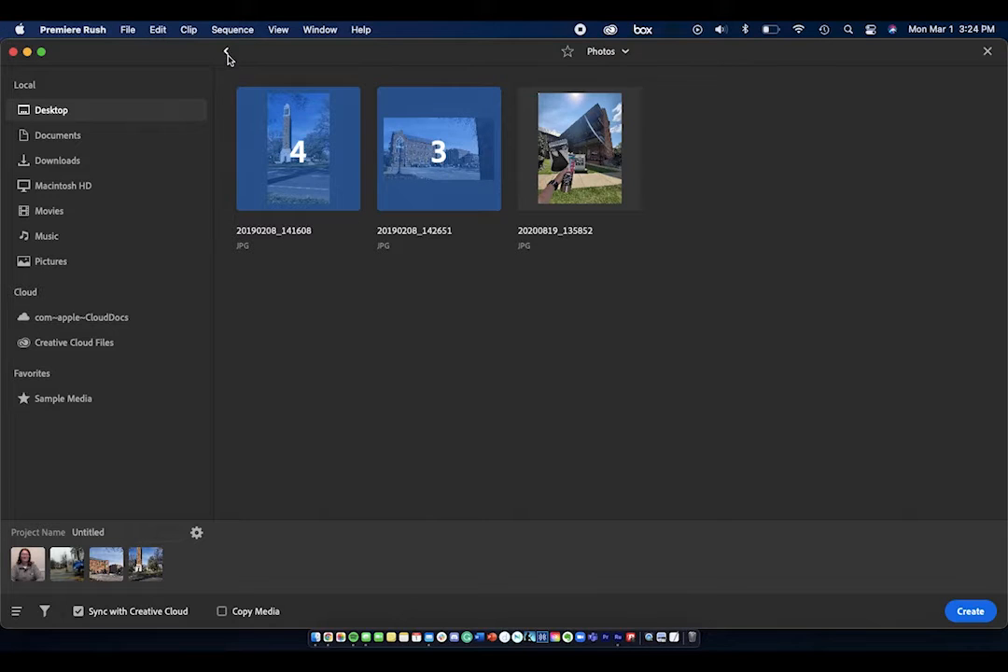
{"action": "left_click", "coordinate": [226, 52]}
{"action": "double_click", "coordinate": [284, 155]}
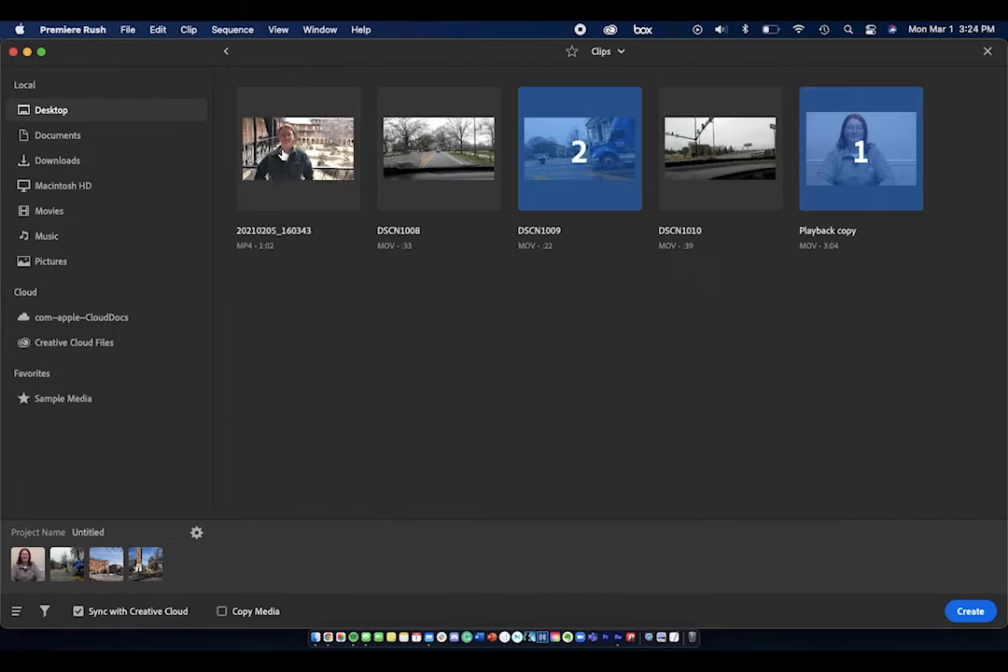
{"action": "left_click", "coordinate": [284, 155]}
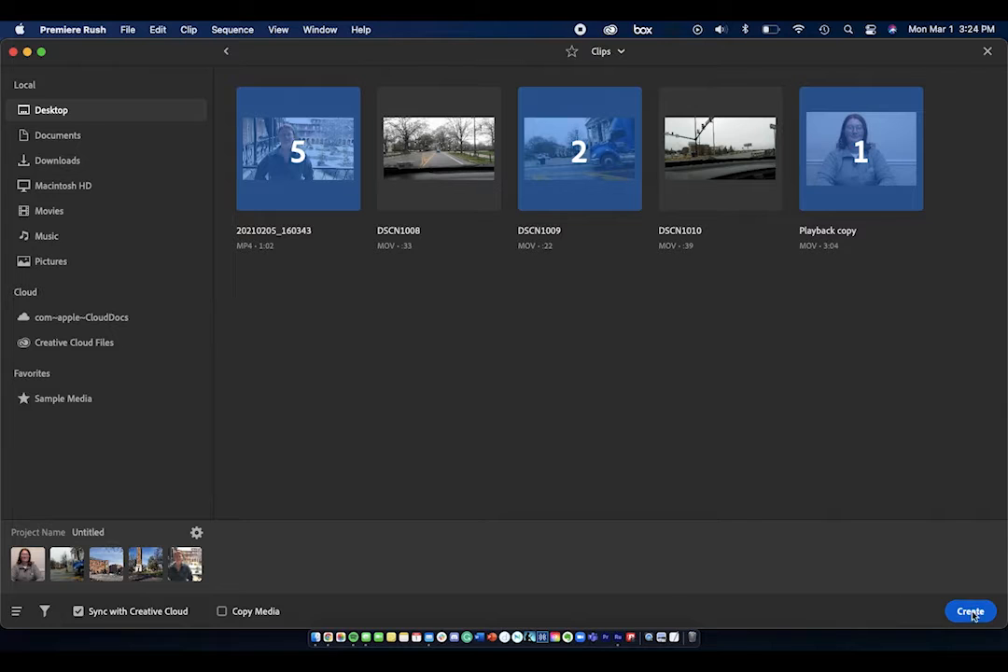
Name the project "Work in Progress" and create it with the selected media
{"action": "left_click", "coordinate": [117, 534]}
{"action": "type", "text": "d"}
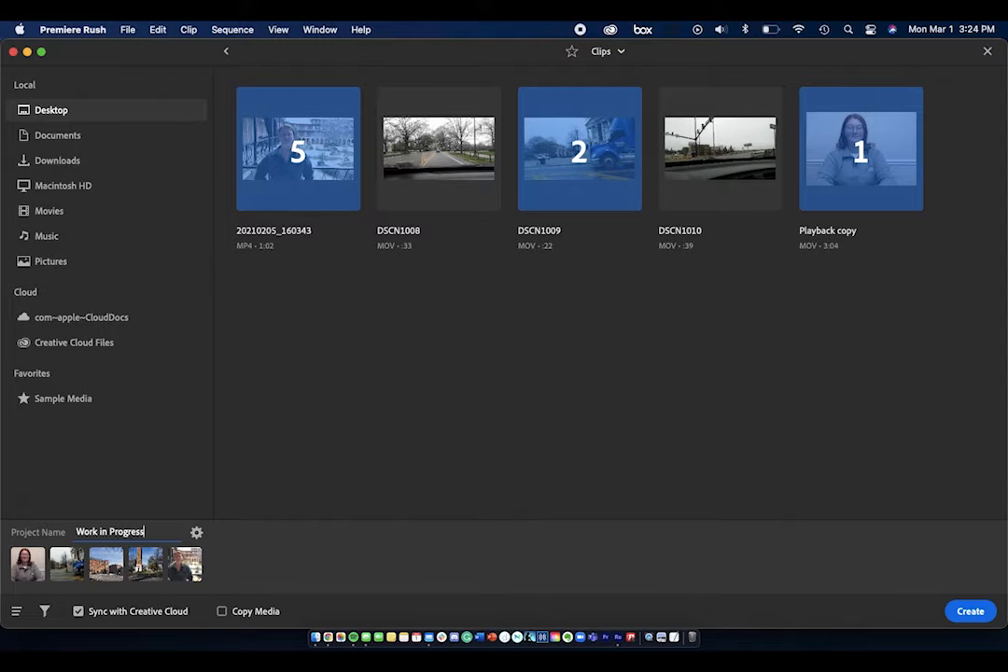
{"action": "left_click", "coordinate": [969, 610]}
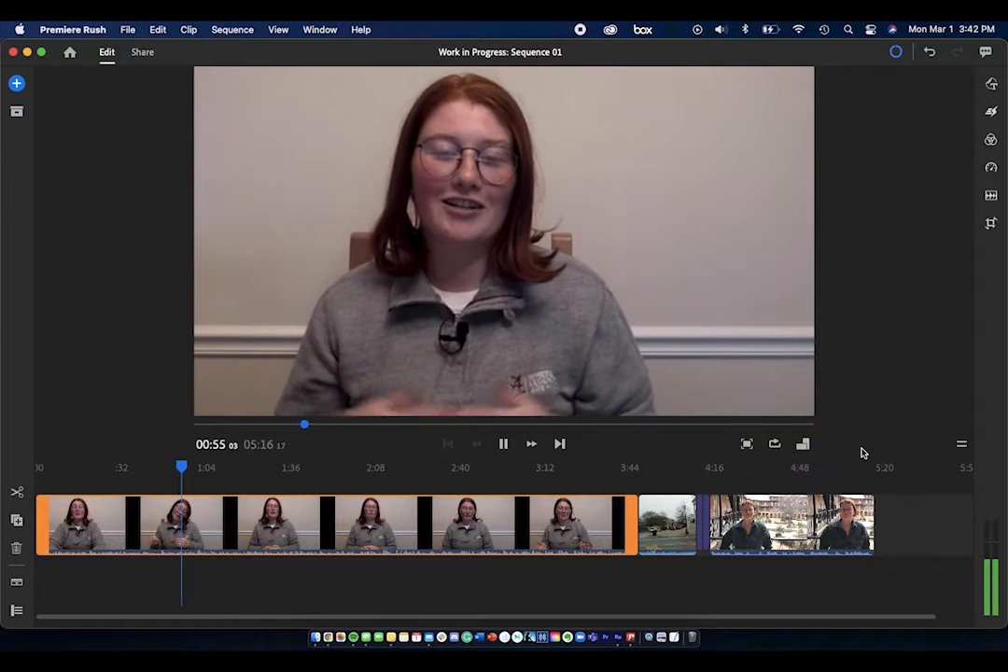
View the playing sequence in full-screen preview, return to the editing layout, and try the loop playback option
{"action": "left_click", "coordinate": [747, 445]}
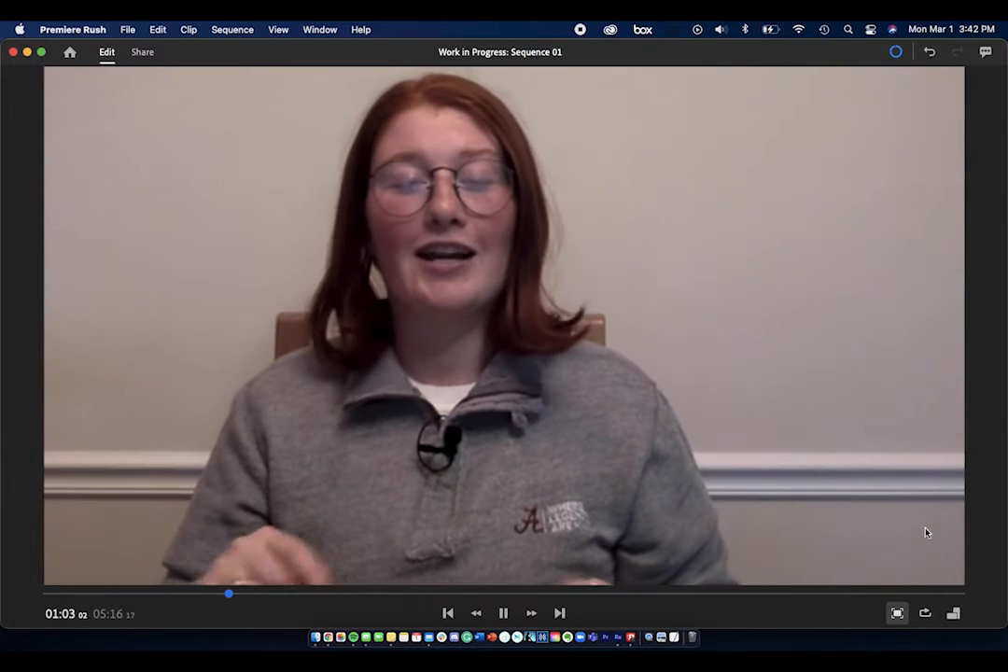
{"action": "left_click", "coordinate": [897, 614]}
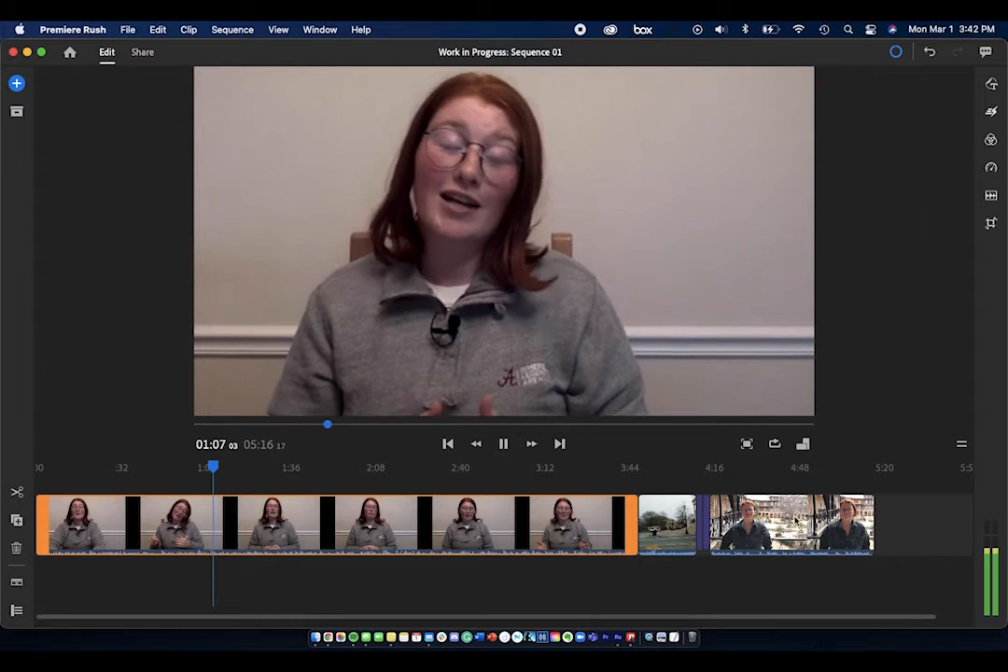
{"action": "left_click", "coordinate": [776, 446]}
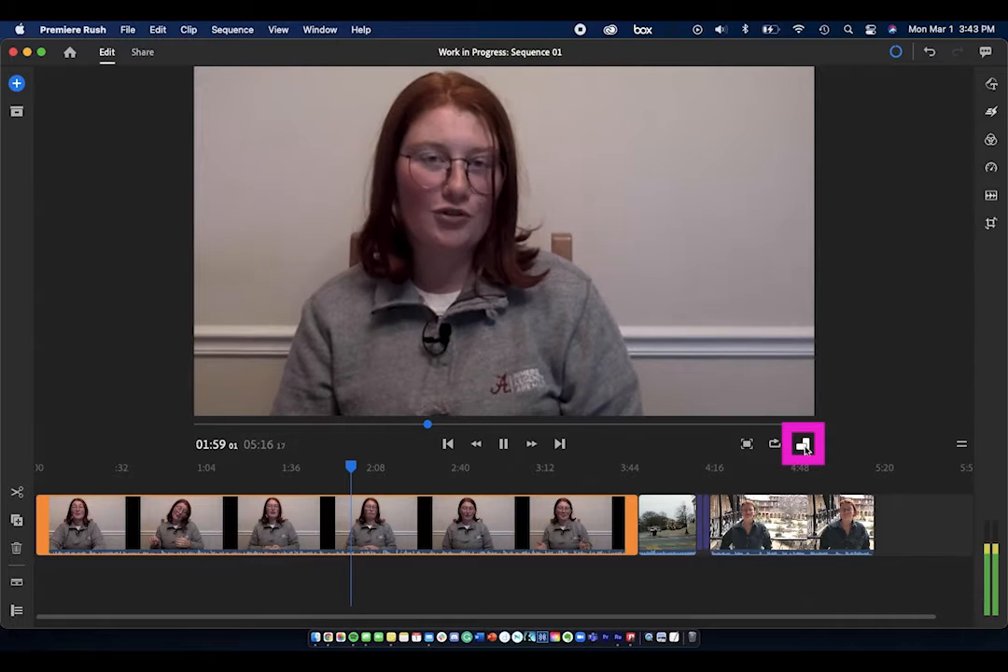
Switch the sequence to the 9:16 aspect ratio and play part of it in that format
{"action": "key", "text": "space"}
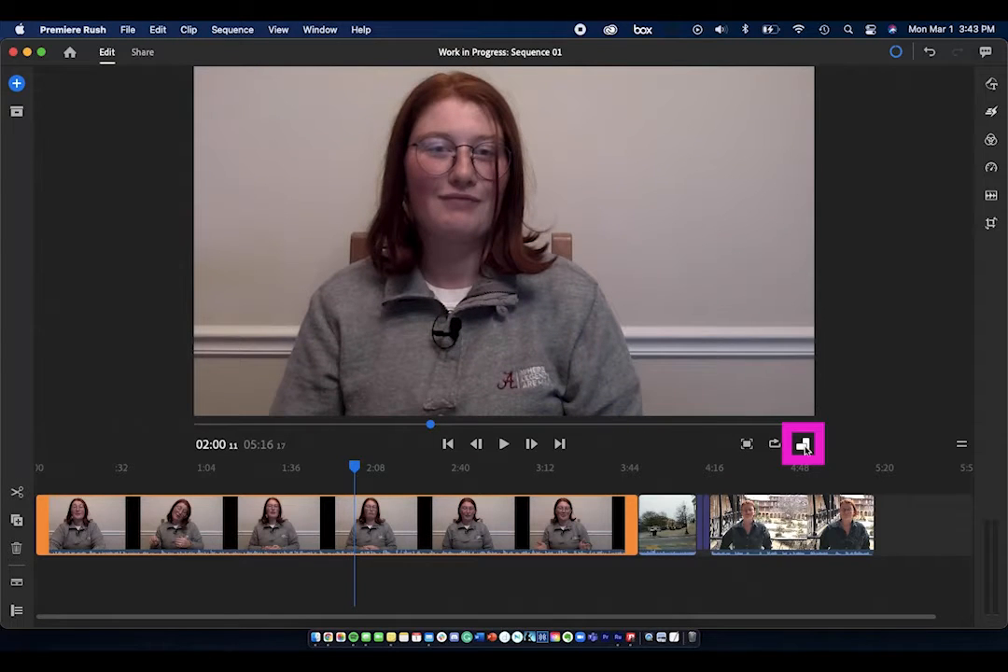
{"action": "left_click", "coordinate": [802, 445]}
{"action": "left_click", "coordinate": [769, 383]}
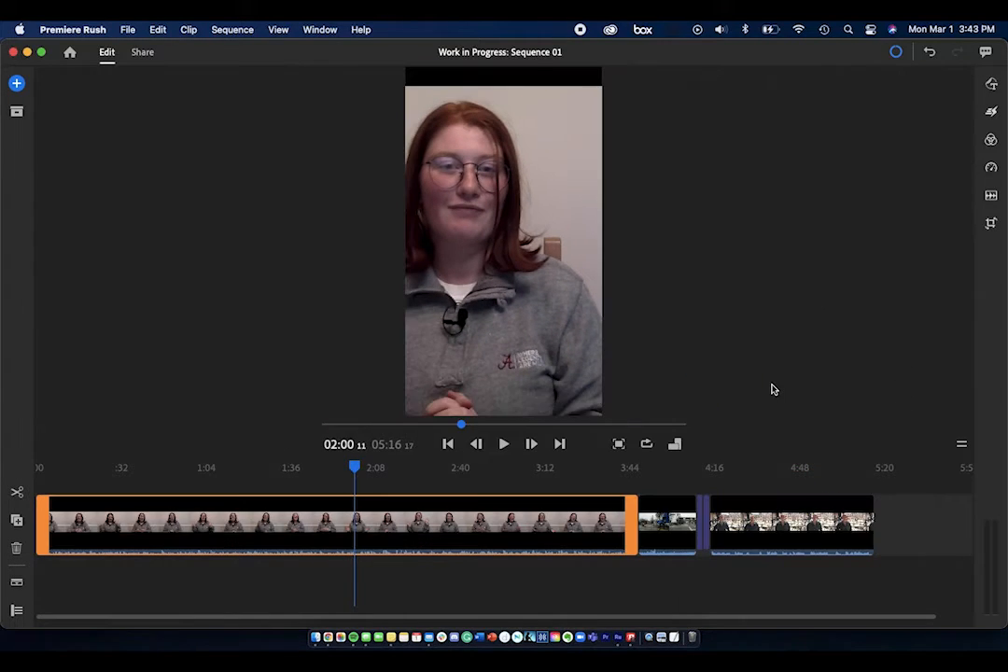
{"action": "key", "text": "space"}
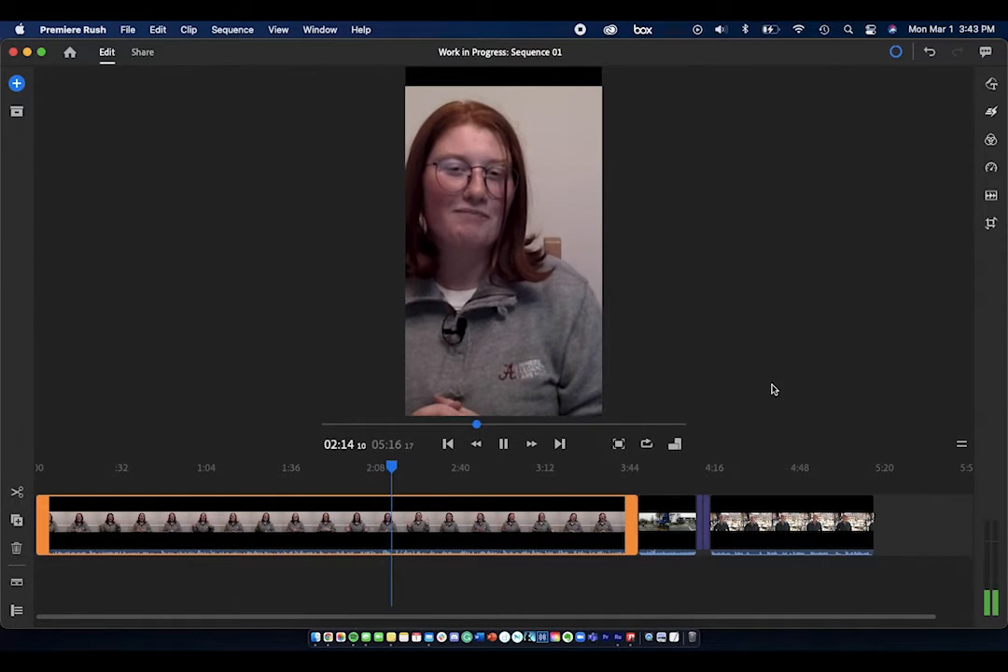
{"action": "key", "text": "space"}
Return the sequence to the 16:9 aspect ratio and resume playback
{"action": "left_click", "coordinate": [675, 444]}
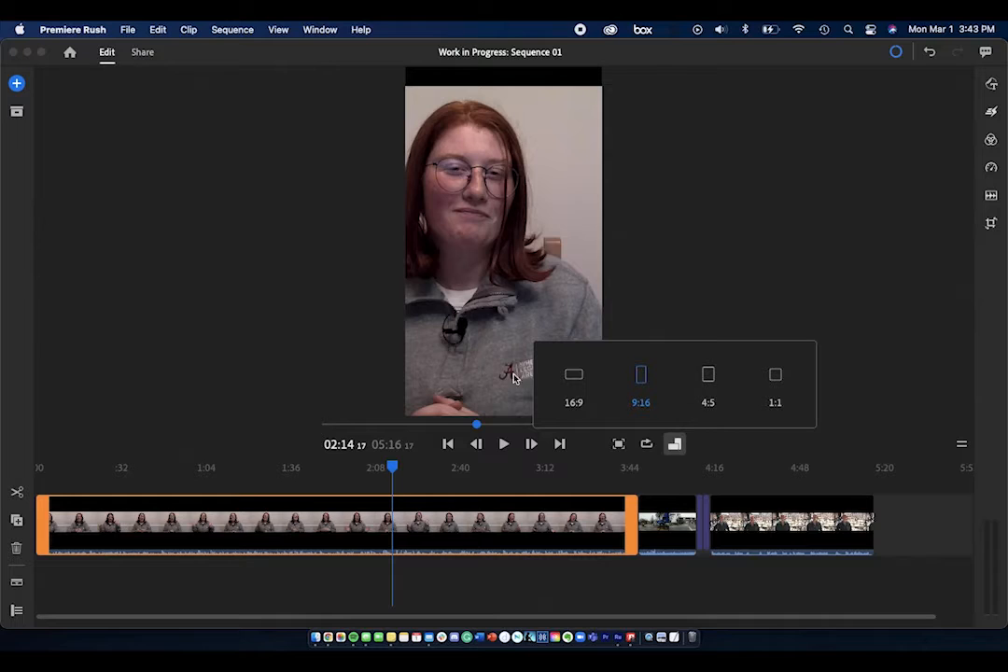
{"action": "left_click", "coordinate": [565, 383]}
{"action": "key", "text": "space"}
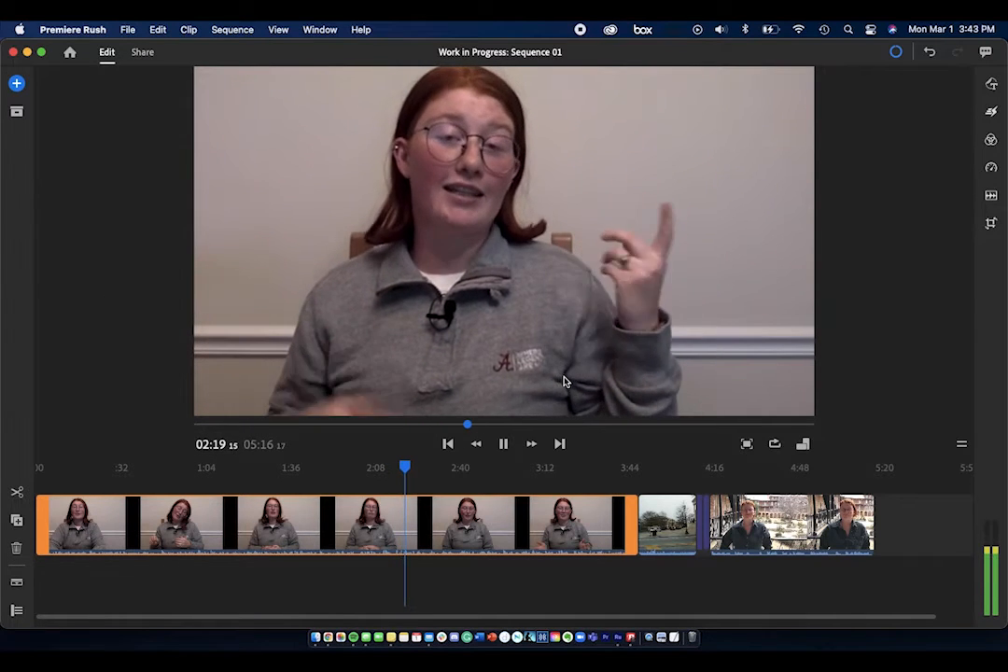
Insert the bell tower photo 20190208_141608 from the project assets into the timeline between the first clip and DSCN1009
{"action": "left_click", "coordinate": [17, 84]}
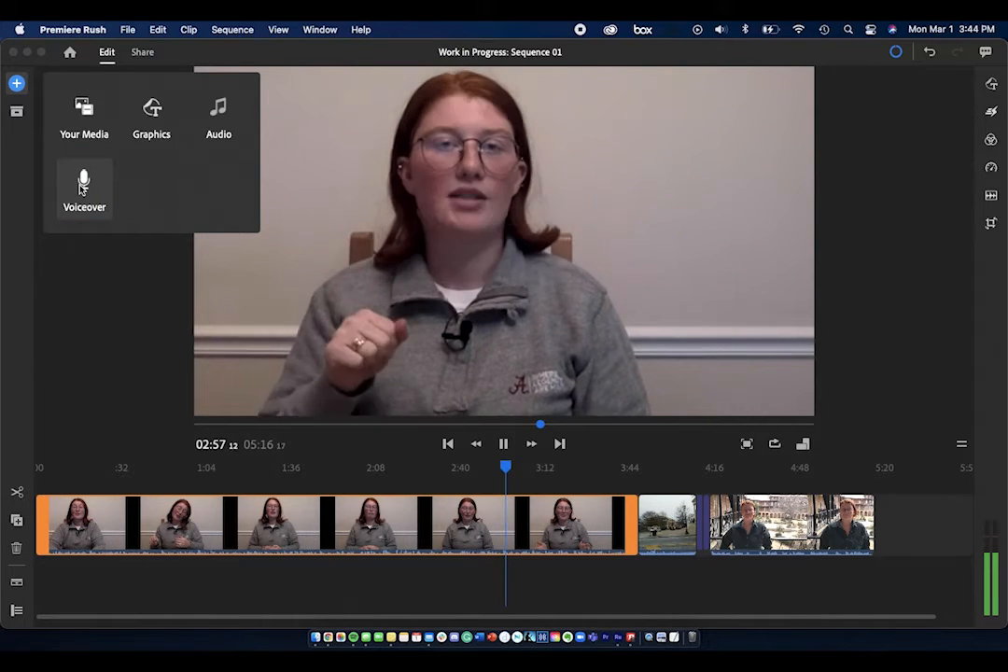
{"action": "left_click", "coordinate": [17, 113]}
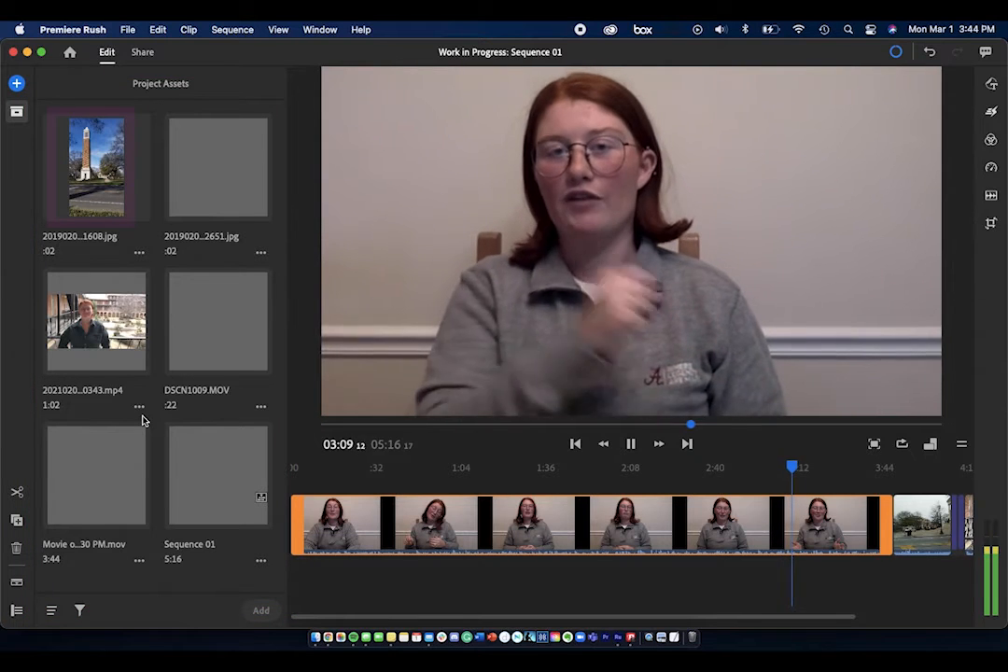
{"action": "left_click_drag", "start_coordinate": [108, 217], "coordinate": [899, 523]}
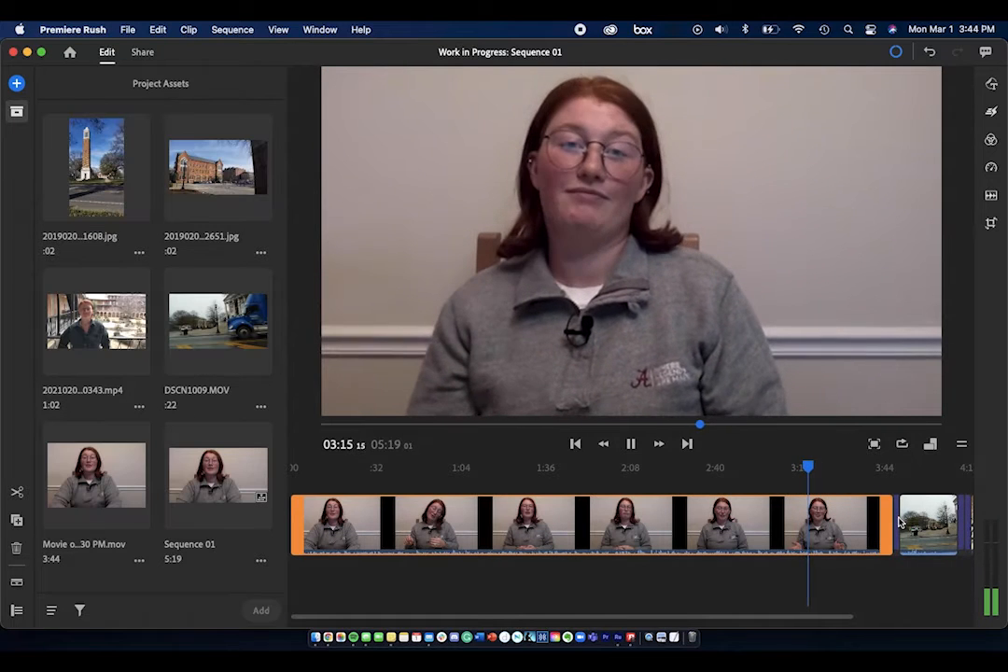
{"action": "left_click", "coordinate": [961, 178]}
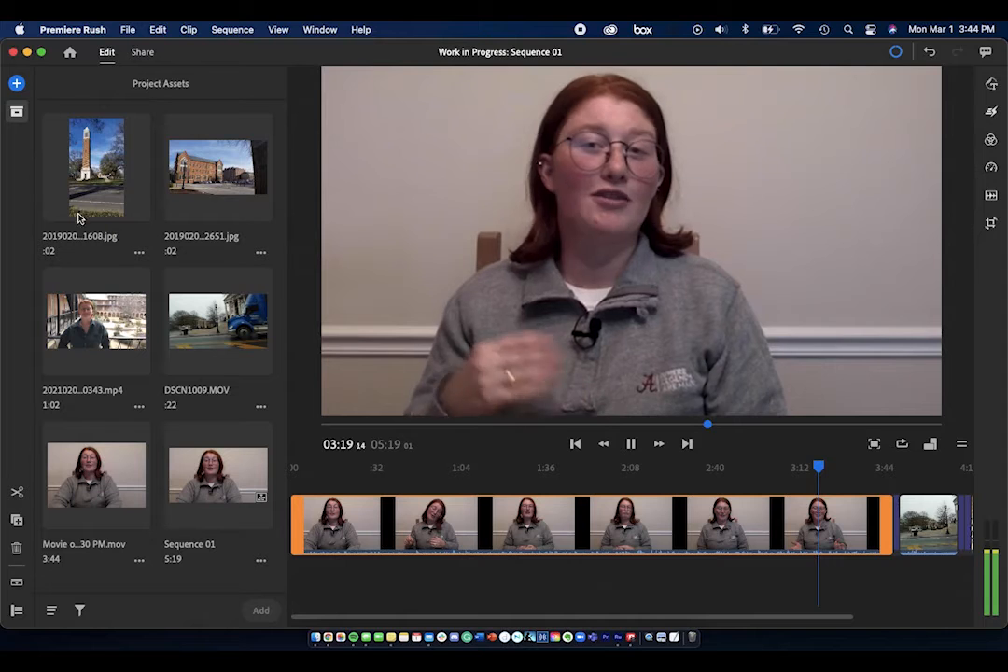
{"action": "left_click", "coordinate": [17, 112]}
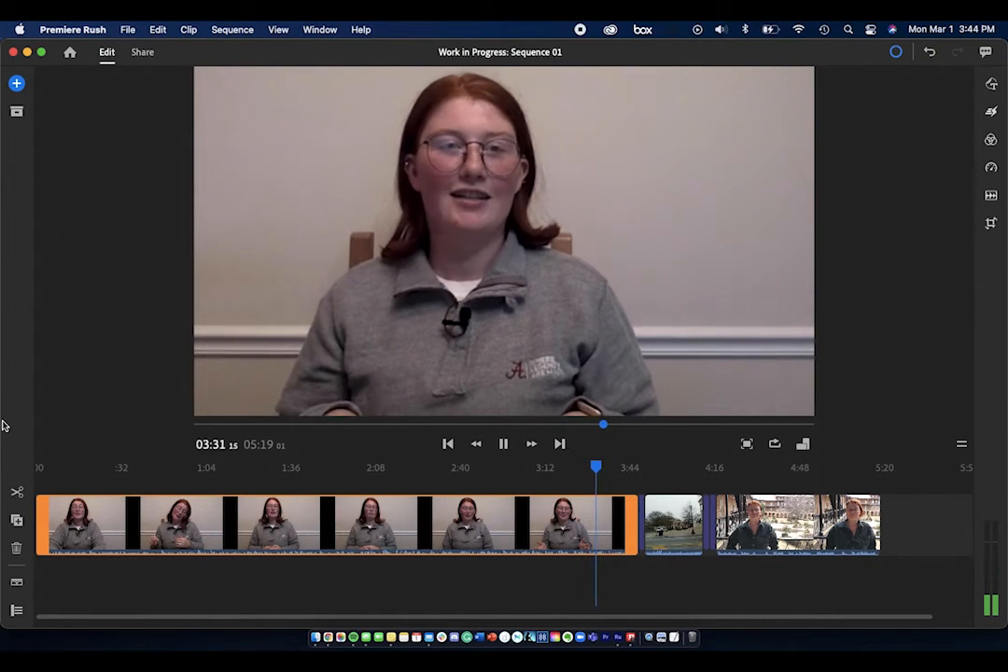
Delete the long seated talking clip at the start of the timeline
{"action": "left_click", "coordinate": [153, 549]}
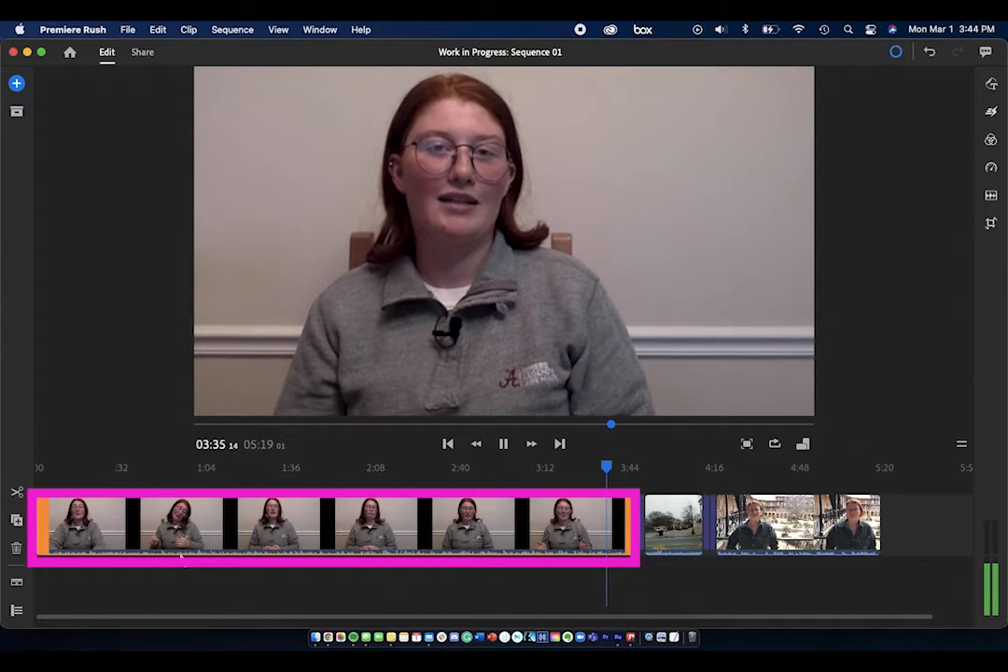
{"action": "left_click", "coordinate": [17, 550]}
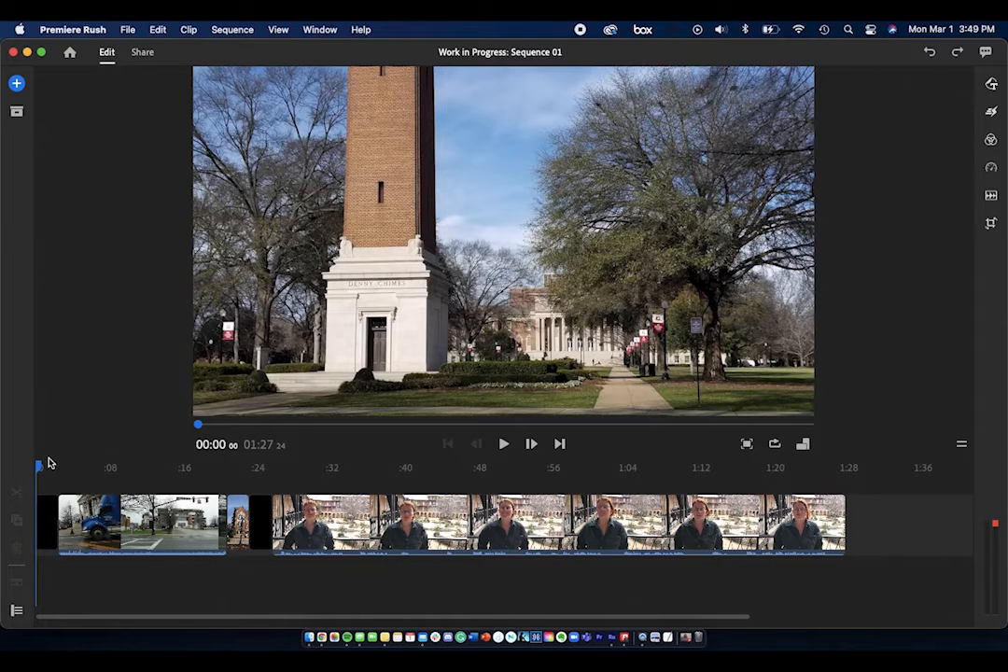
Split the DSCN1009 clip at 00:03:08 and delete the short piece before the cut
{"action": "left_click_drag", "start_coordinate": [40, 467], "coordinate": [66, 467]}
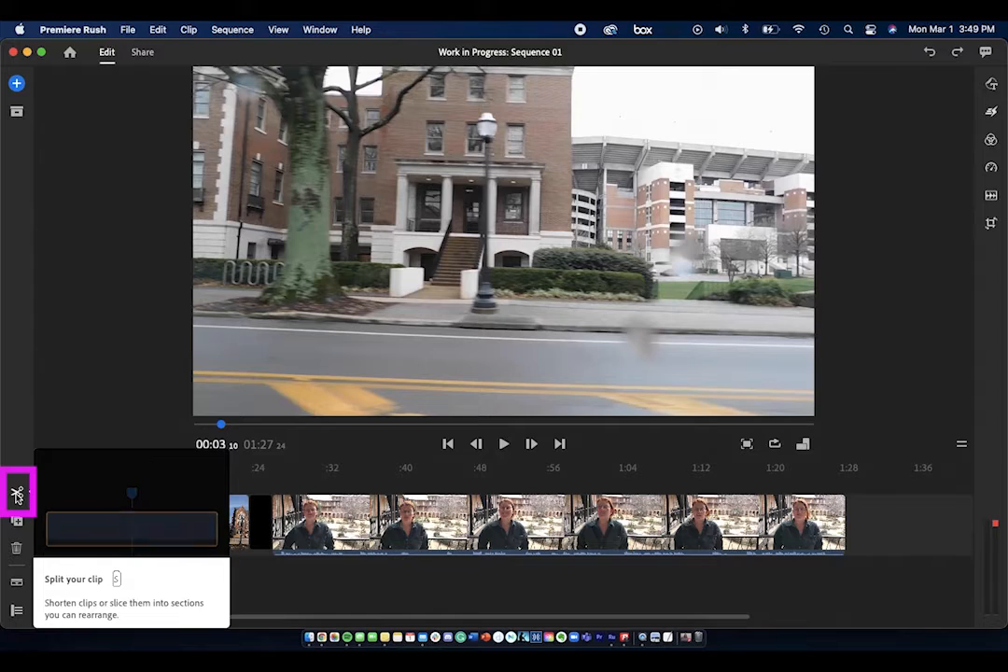
{"action": "mouse_move", "coordinate": [68, 470]}
{"action": "left_mouse_down"}
{"action": "mouse_move", "coordinate": [83, 468]}
{"action": "mouse_move", "coordinate": [54, 463]}
{"action": "mouse_move", "coordinate": [64, 468]}
{"action": "left_mouse_up"}
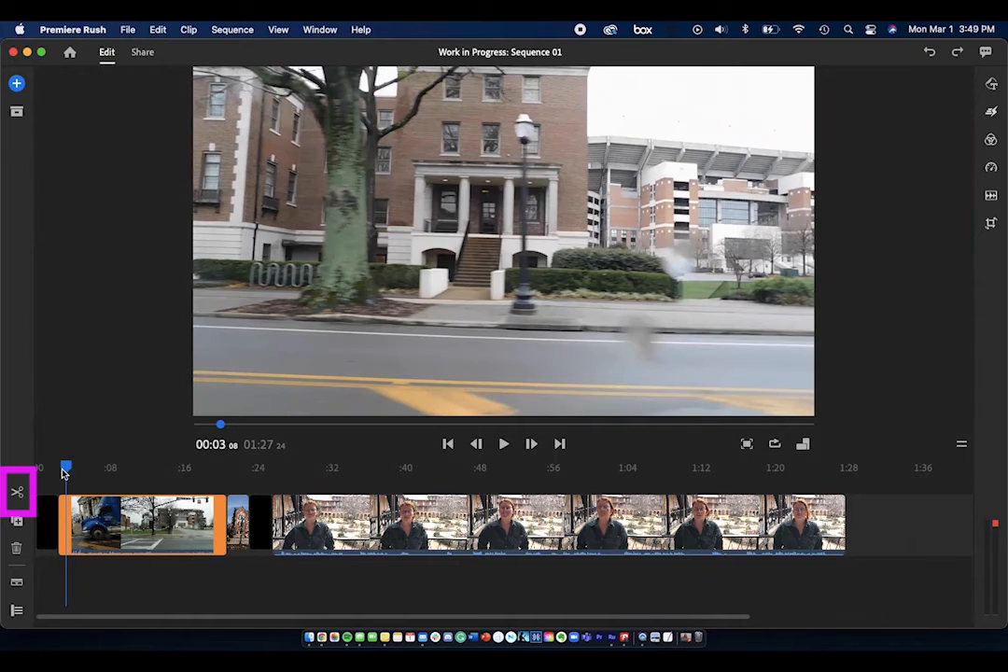
{"action": "left_click", "coordinate": [15, 497]}
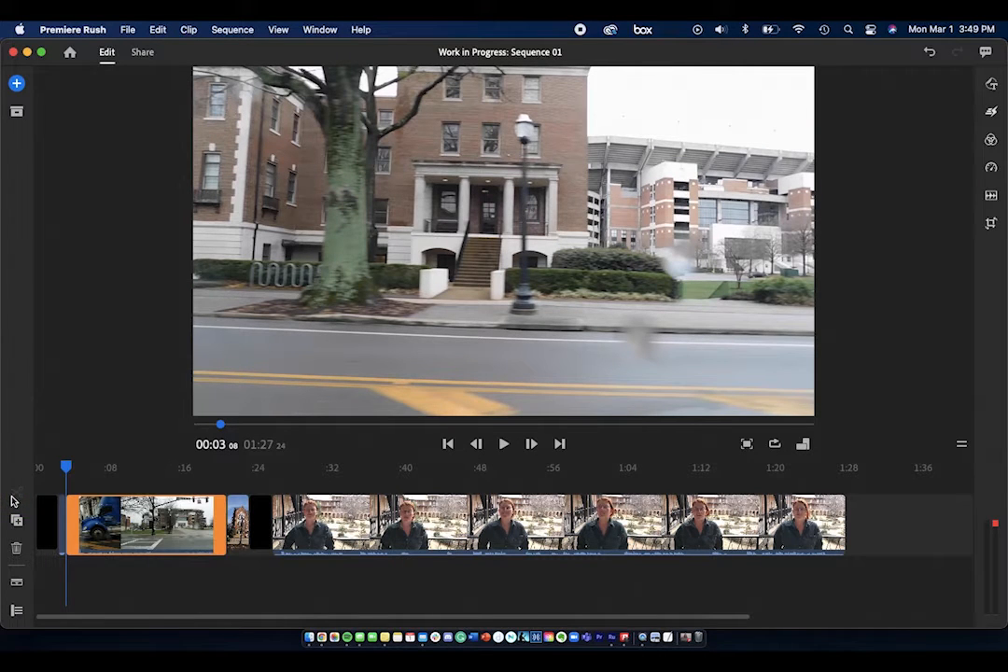
{"action": "left_click", "coordinate": [62, 506]}
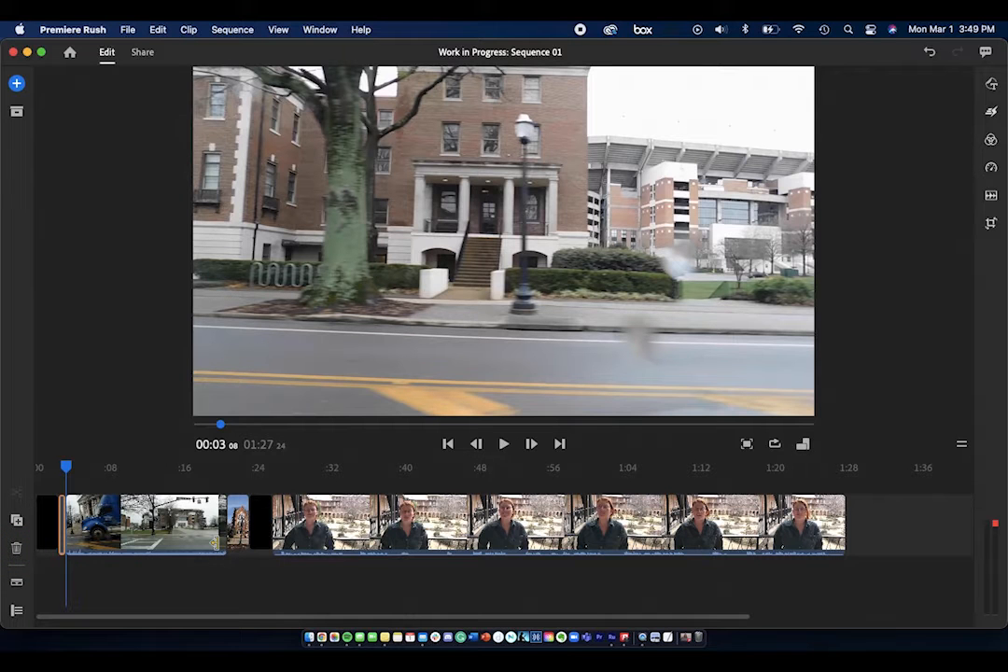
{"action": "key", "text": "Delete"}
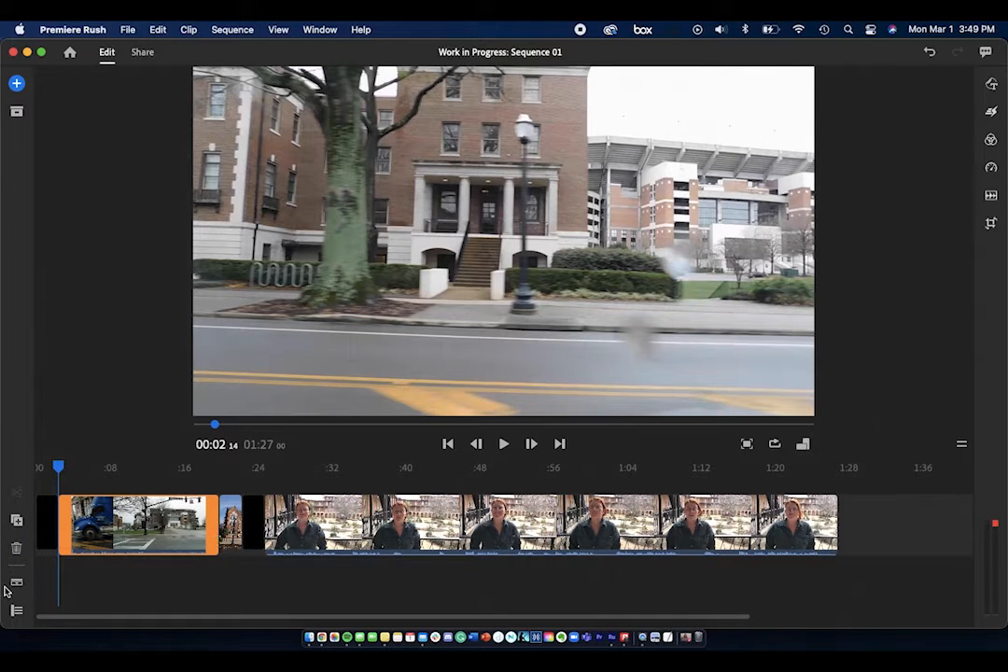
Scale the bell tower photo at the start of the timeline to a width of 66 with proportions maintained
{"action": "left_click_drag", "start_coordinate": [65, 467], "coordinate": [33, 493]}
{"action": "left_click", "coordinate": [33, 493]}
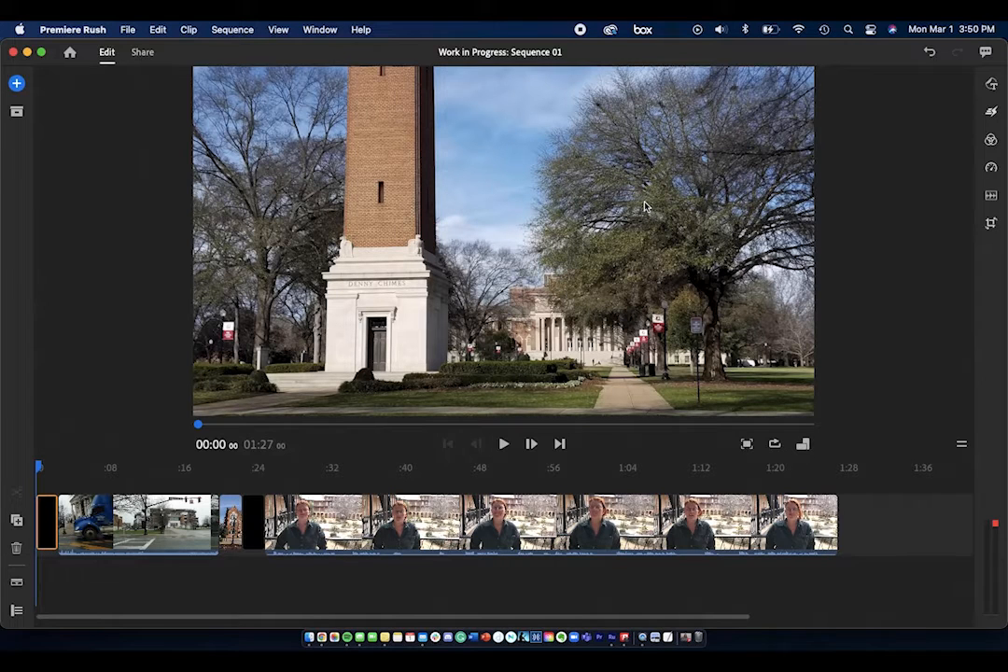
{"action": "left_click", "coordinate": [990, 226]}
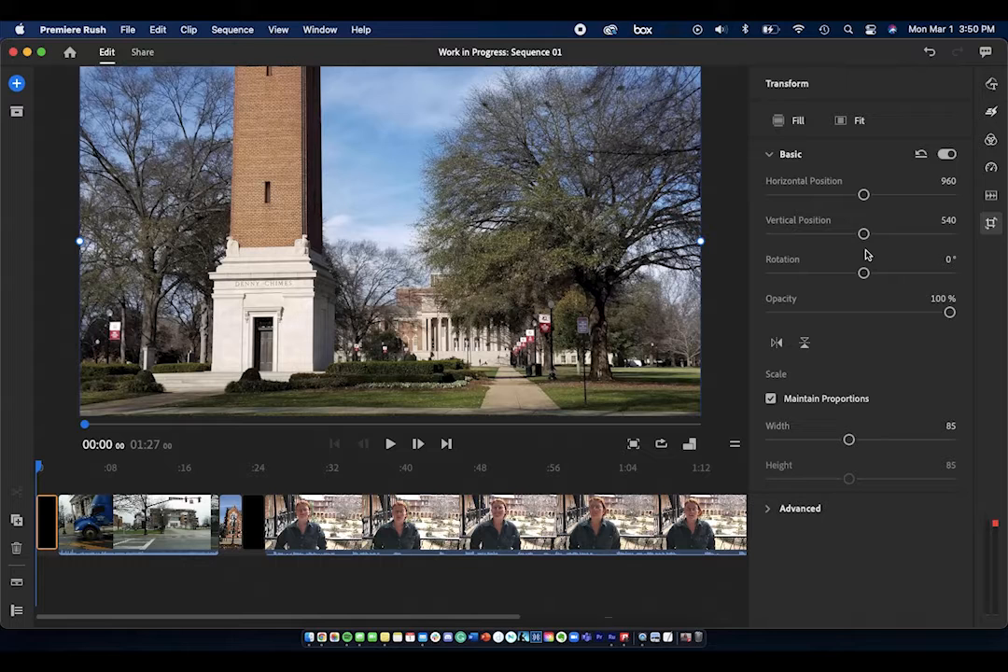
{"action": "left_click_drag", "start_coordinate": [848, 443], "coordinate": [830, 444]}
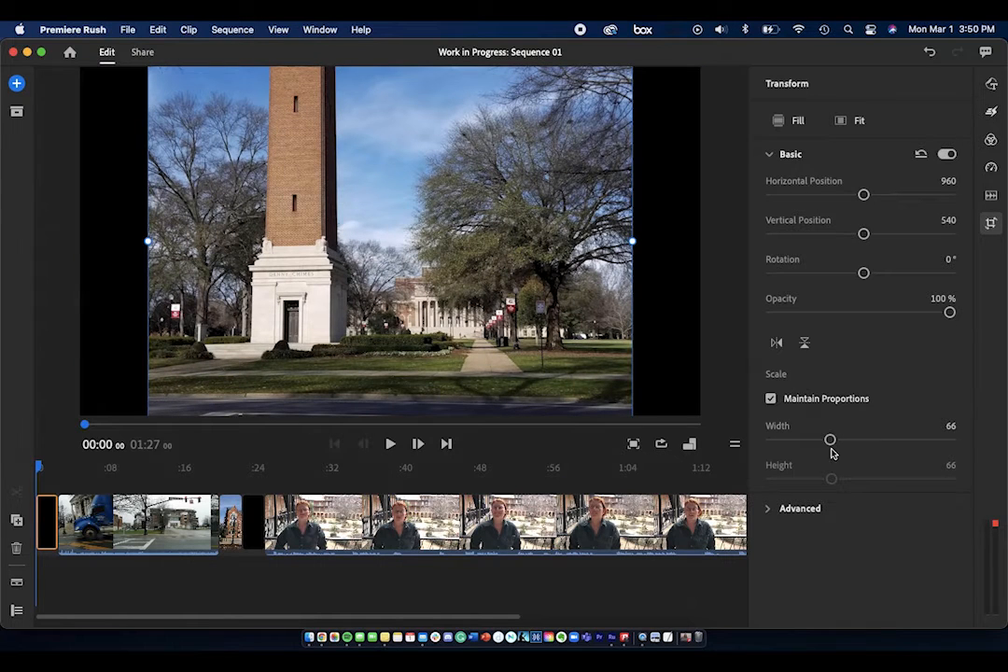
Reduce the bell tower photo's scale to a width of 30 and close the transform settings
{"action": "left_click_drag", "start_coordinate": [830, 443], "coordinate": [798, 444]}
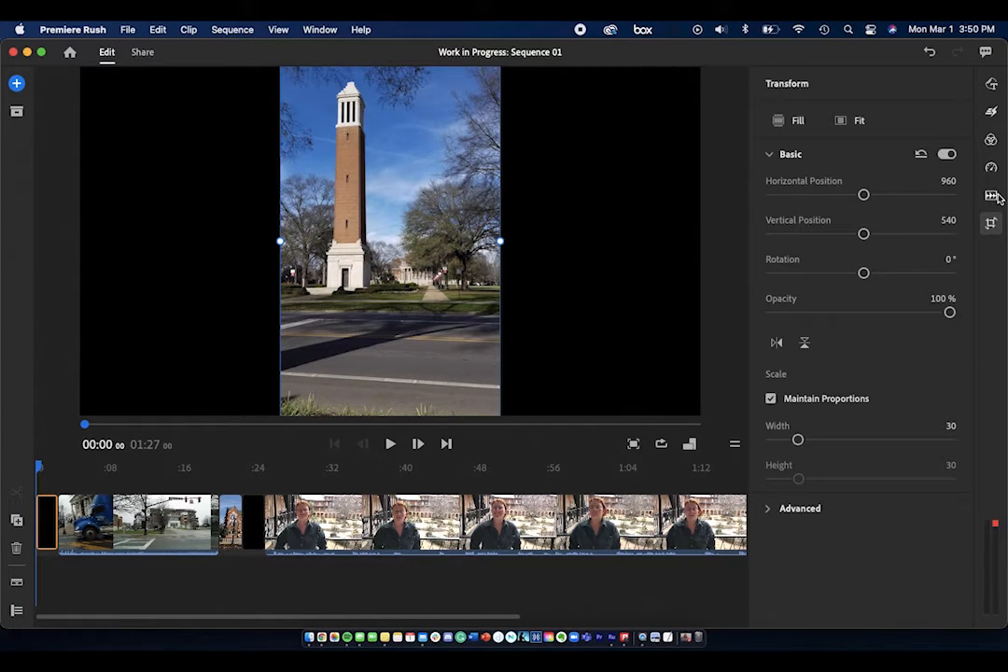
{"action": "left_click", "coordinate": [992, 222]}
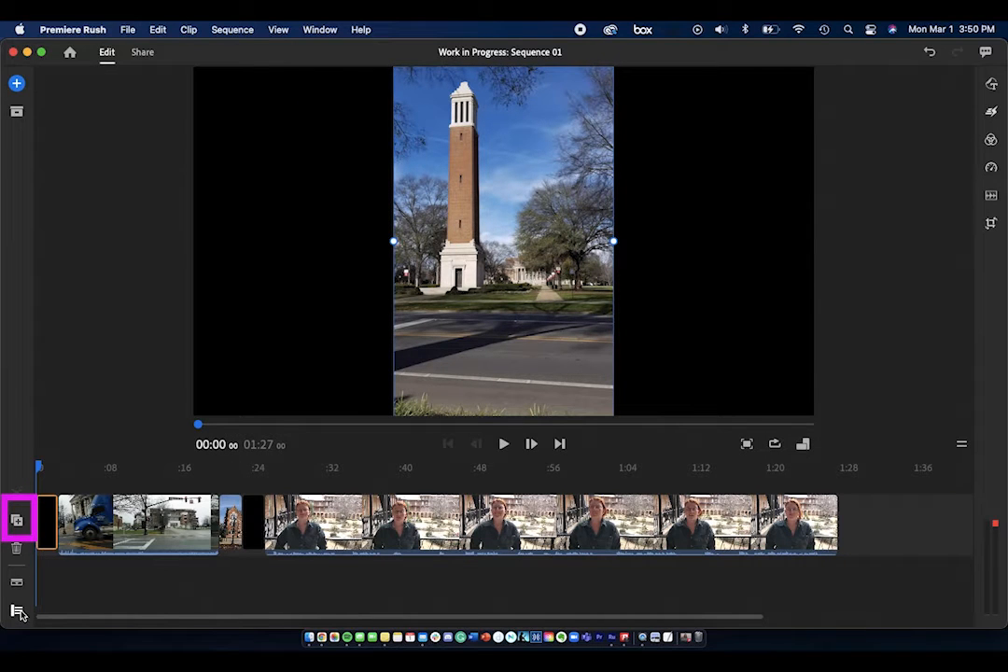
Duplicate the bell tower photo at the start of the timeline and delete one of the two copies
{"action": "left_click", "coordinate": [17, 521]}
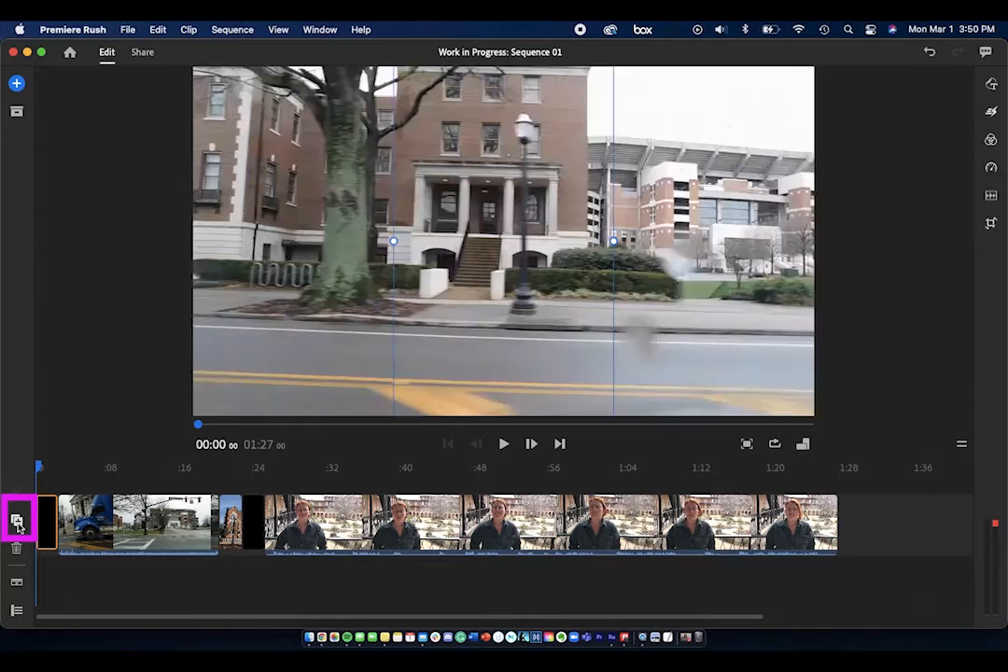
{"action": "left_click_drag", "start_coordinate": [61, 470], "coordinate": [28, 473]}
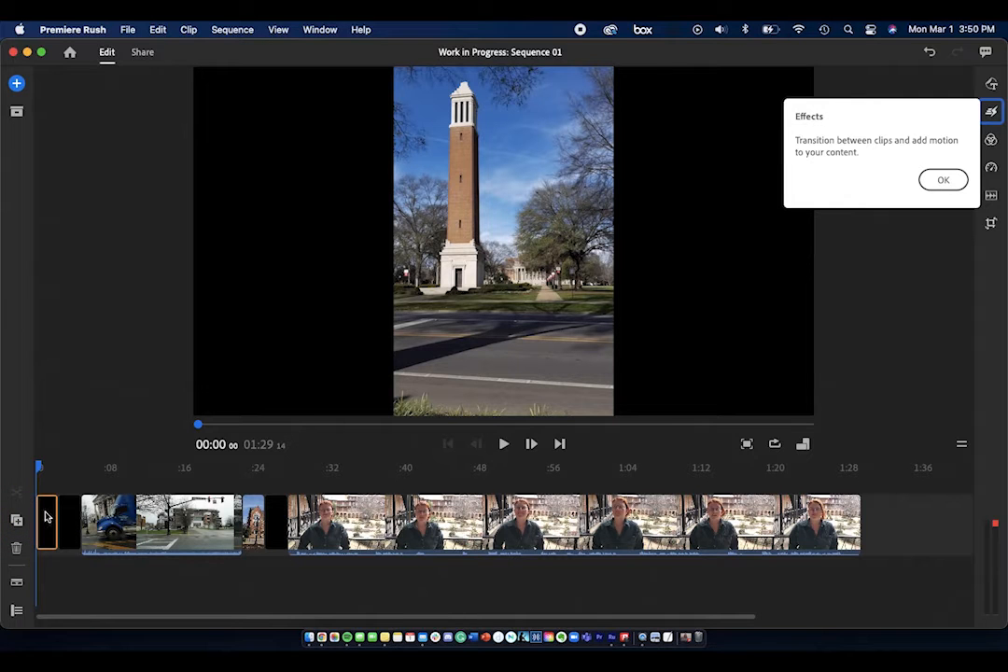
{"action": "key", "text": "Delete"}
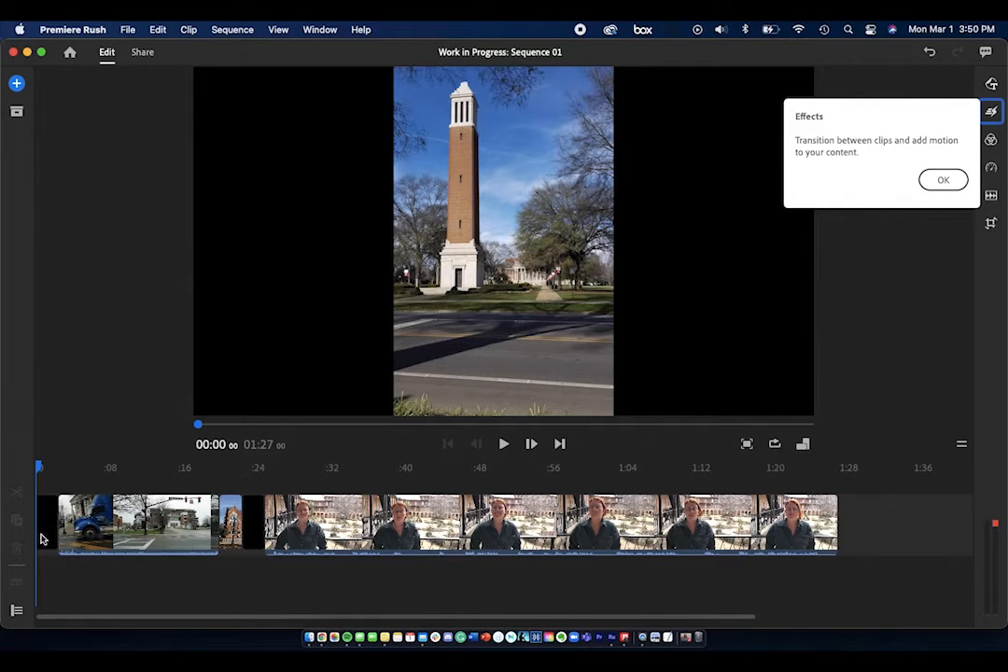
Expand the audio waveforms on the timeline and change the street clip's audio type to Music
{"action": "left_click_drag", "start_coordinate": [40, 469], "coordinate": [63, 469]}
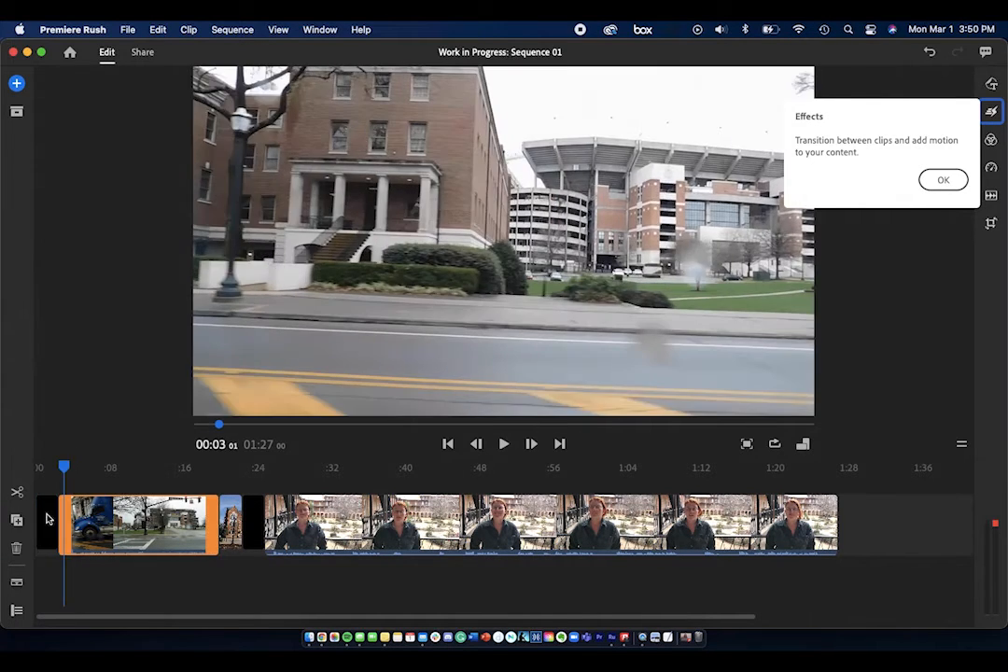
{"action": "left_click", "coordinate": [17, 586]}
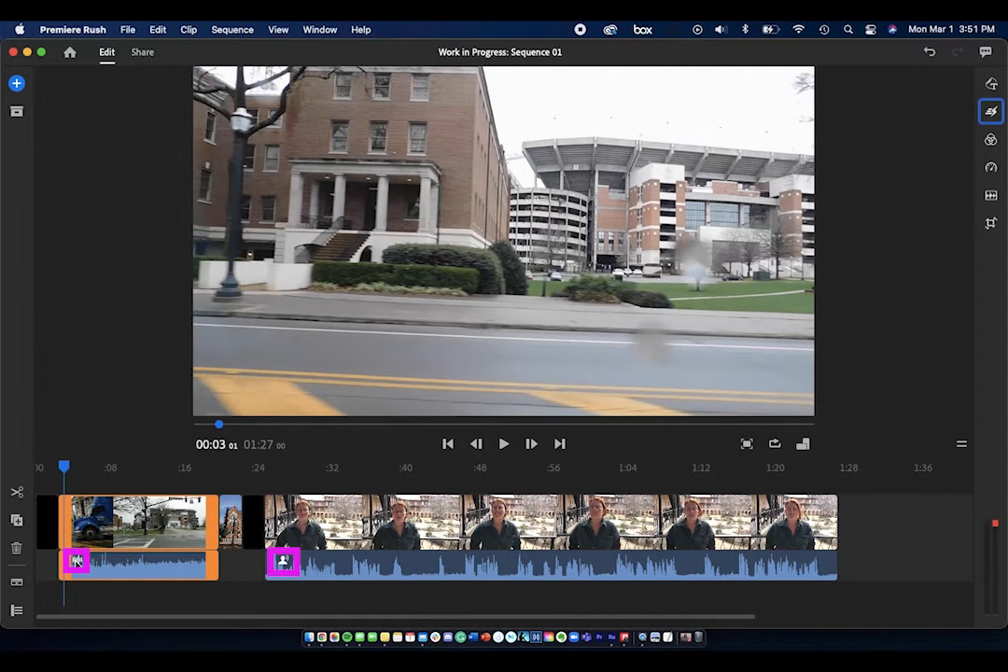
{"action": "left_click", "coordinate": [991, 192]}
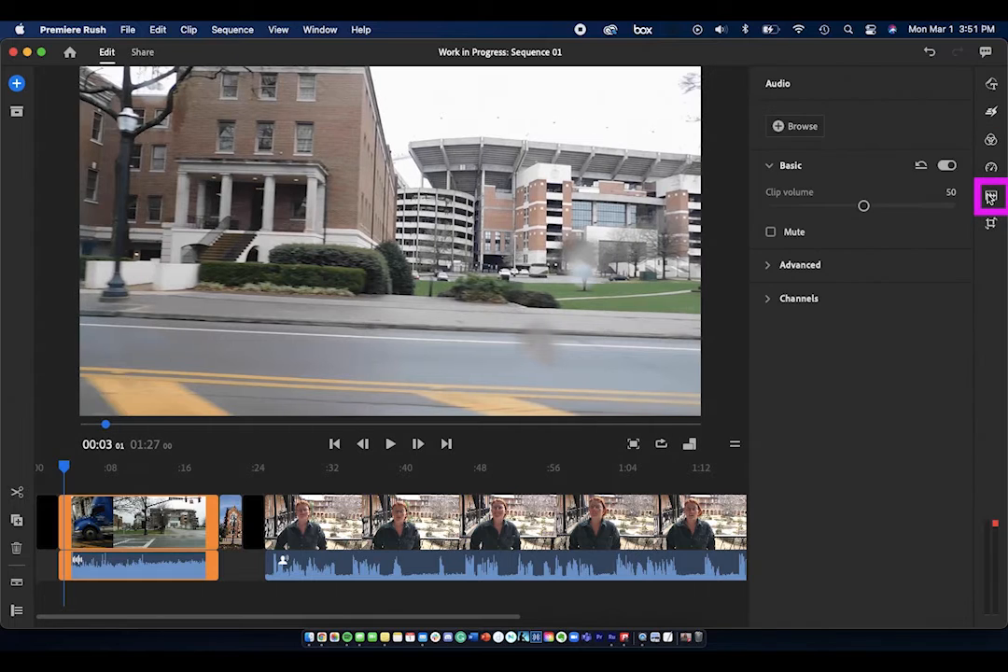
{"action": "left_click", "coordinate": [771, 268]}
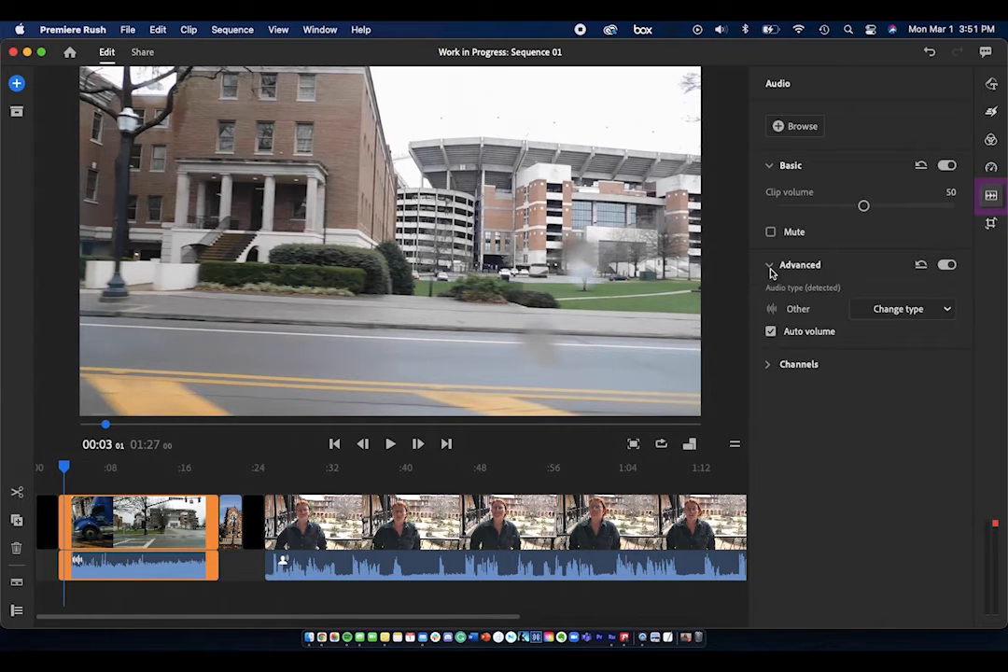
{"action": "left_click", "coordinate": [893, 317]}
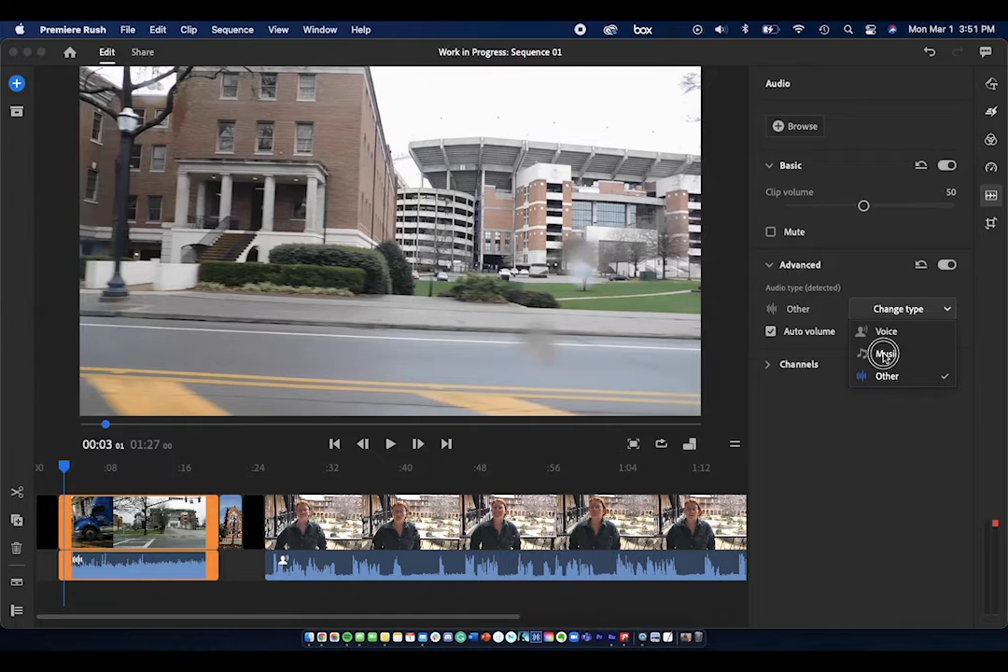
{"action": "left_click", "coordinate": [887, 354]}
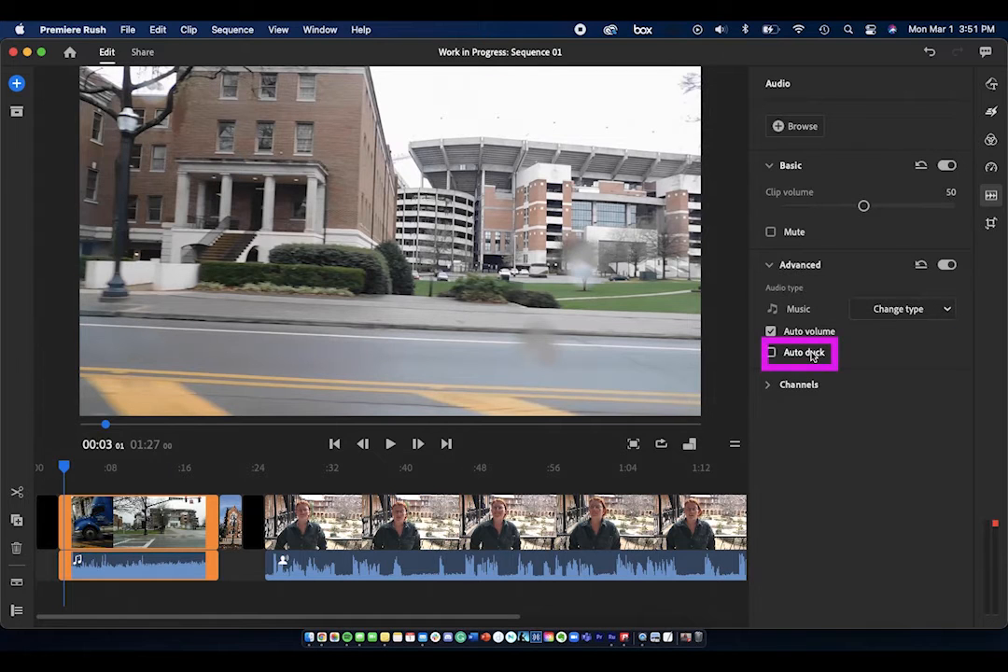
{"action": "mouse_move", "coordinate": [812, 356]}
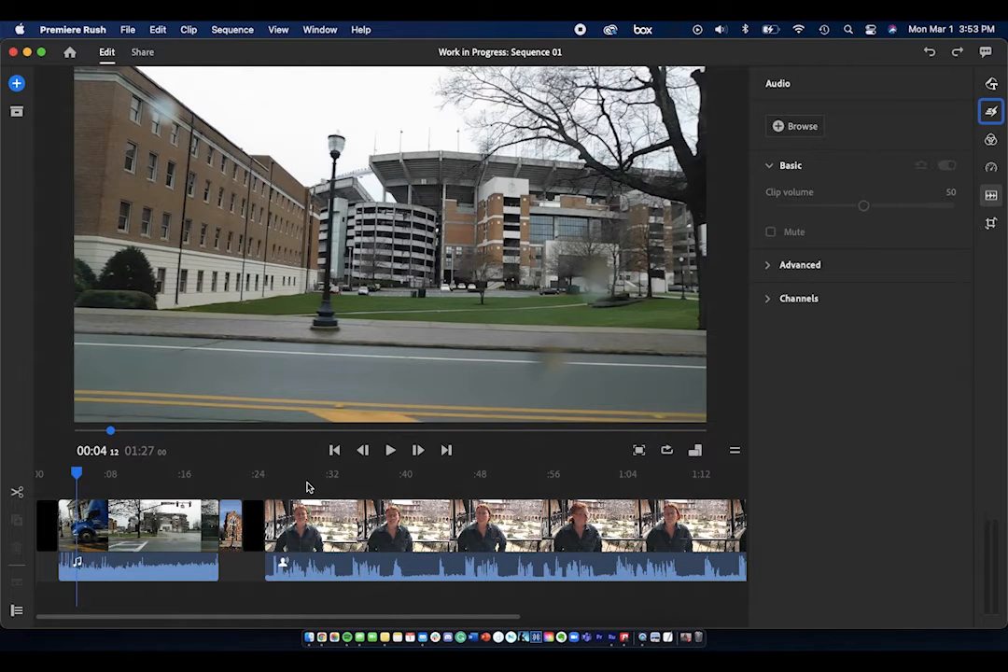
Display the track controls beside the timeline and close the audio and effects settings
{"action": "left_click", "coordinate": [17, 614]}
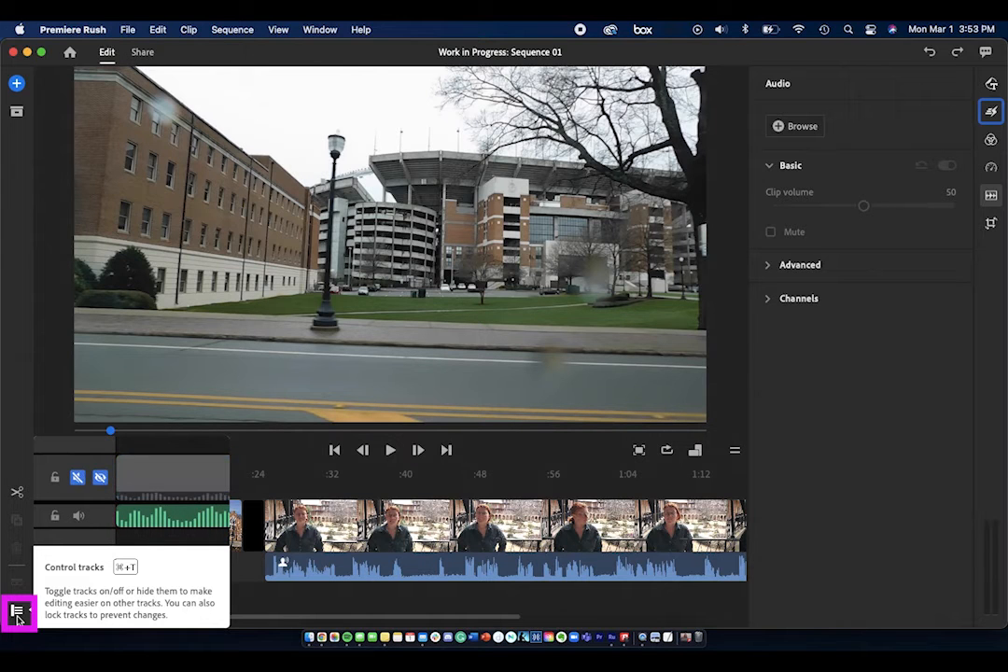
{"action": "left_click", "coordinate": [17, 615]}
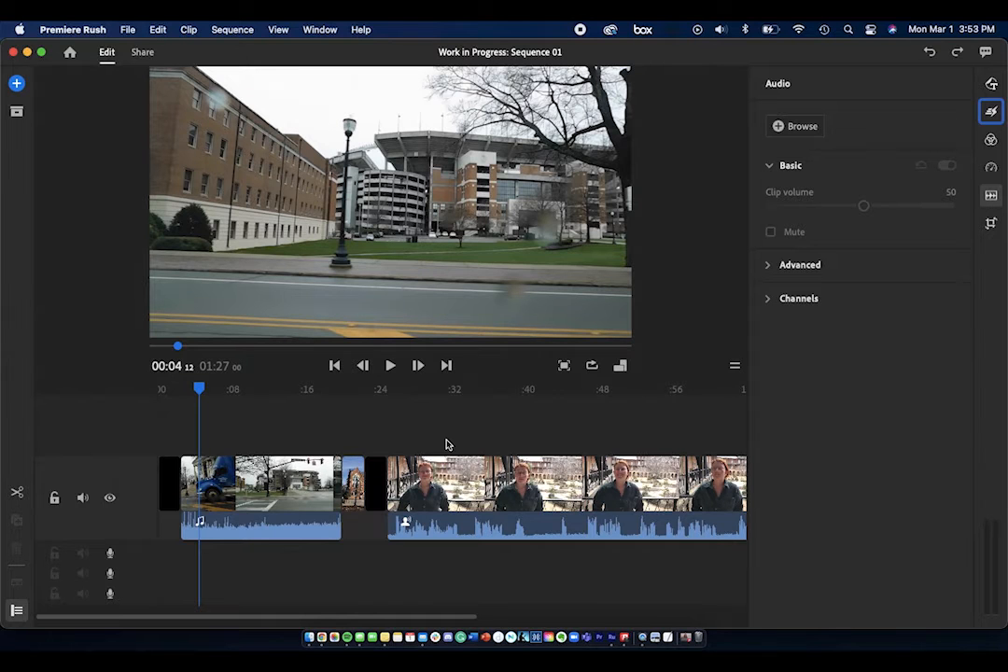
{"action": "left_click", "coordinate": [993, 112]}
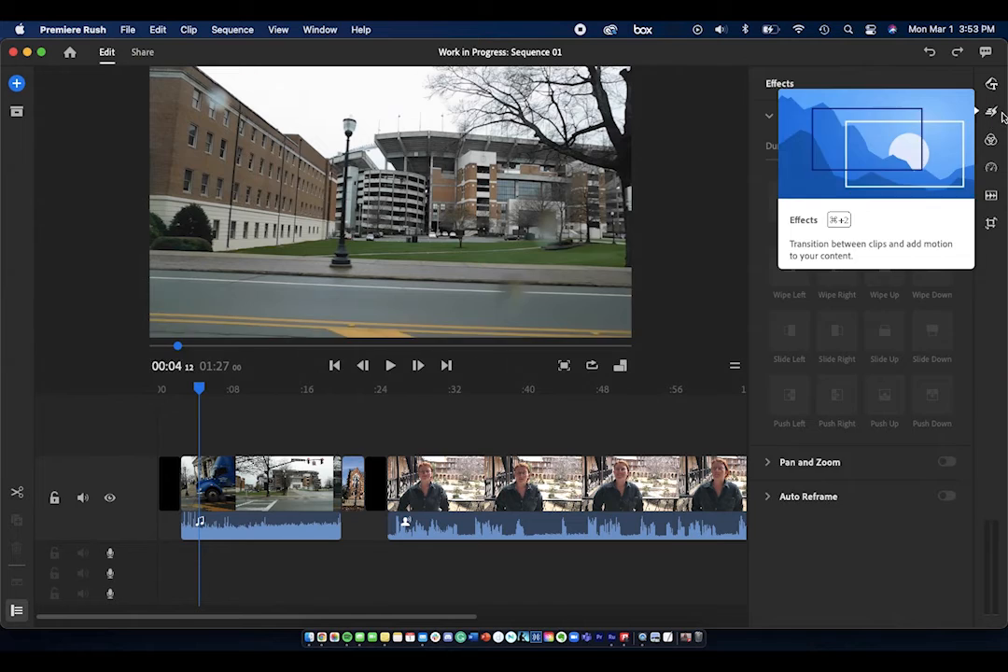
{"action": "left_click", "coordinate": [992, 89]}
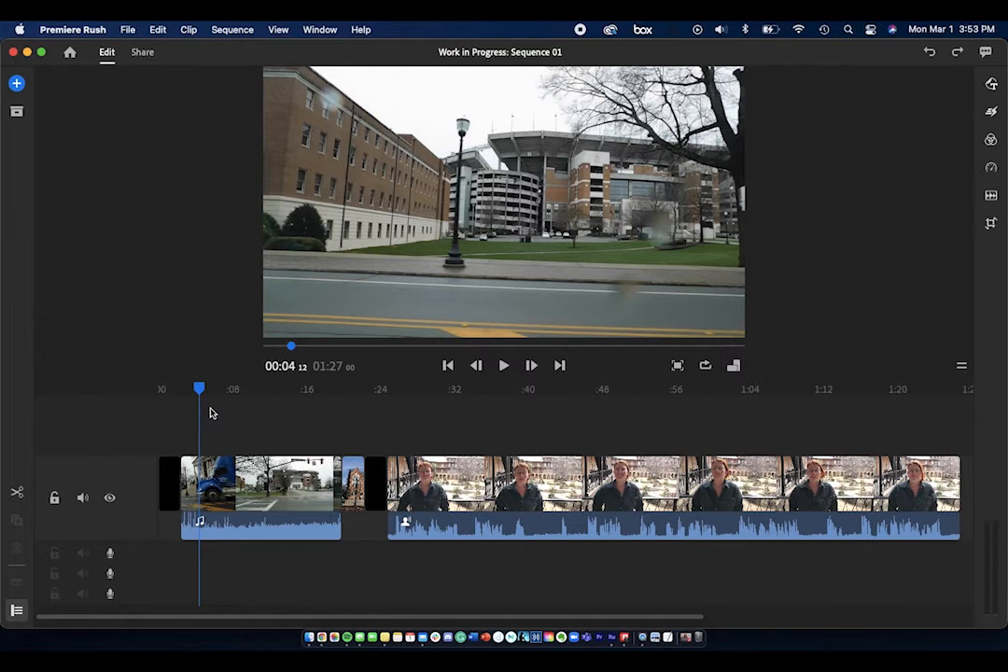
Lock and unlock the main video track, and mute and unmute its audio
{"action": "left_click", "coordinate": [53, 499]}
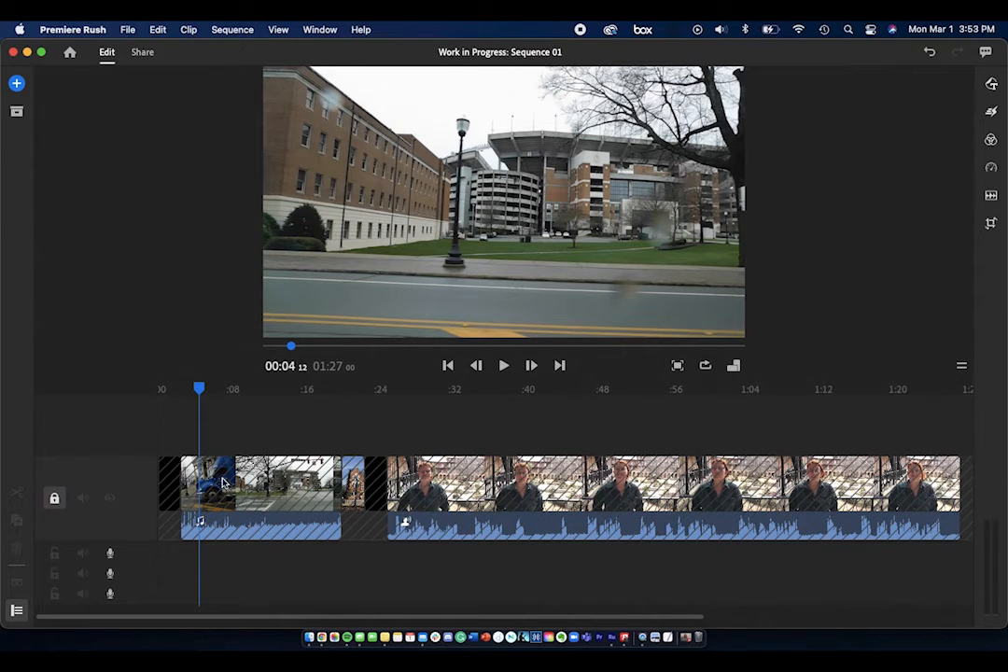
{"action": "left_click", "coordinate": [54, 500]}
{"action": "left_click", "coordinate": [80, 500]}
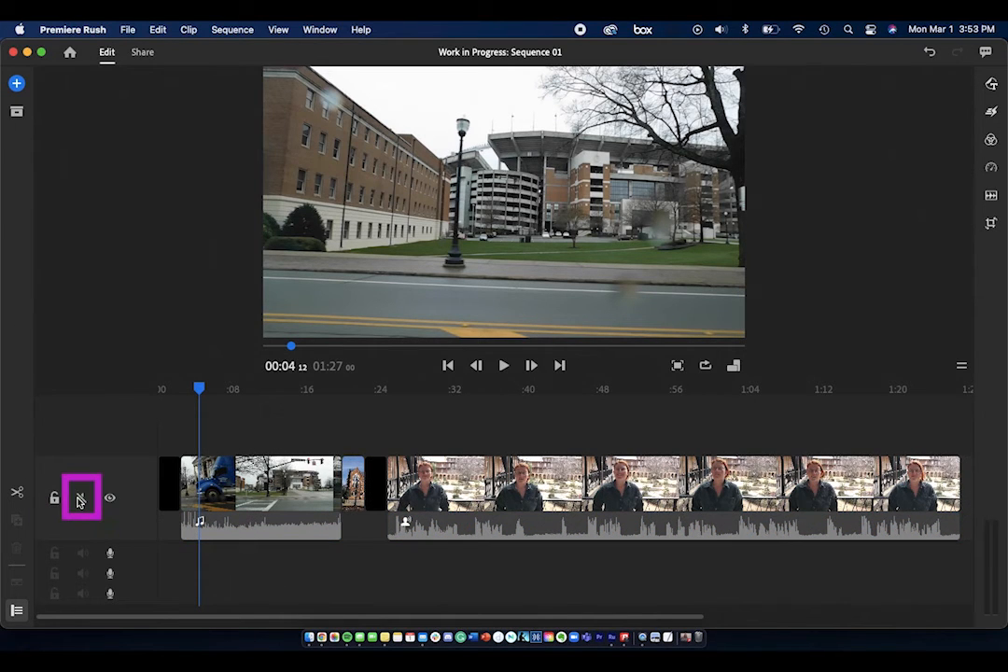
{"action": "left_click", "coordinate": [80, 500]}
Hide the main track's video, play the sequence briefly with audio only, and unhide the video
{"action": "left_click", "coordinate": [110, 499]}
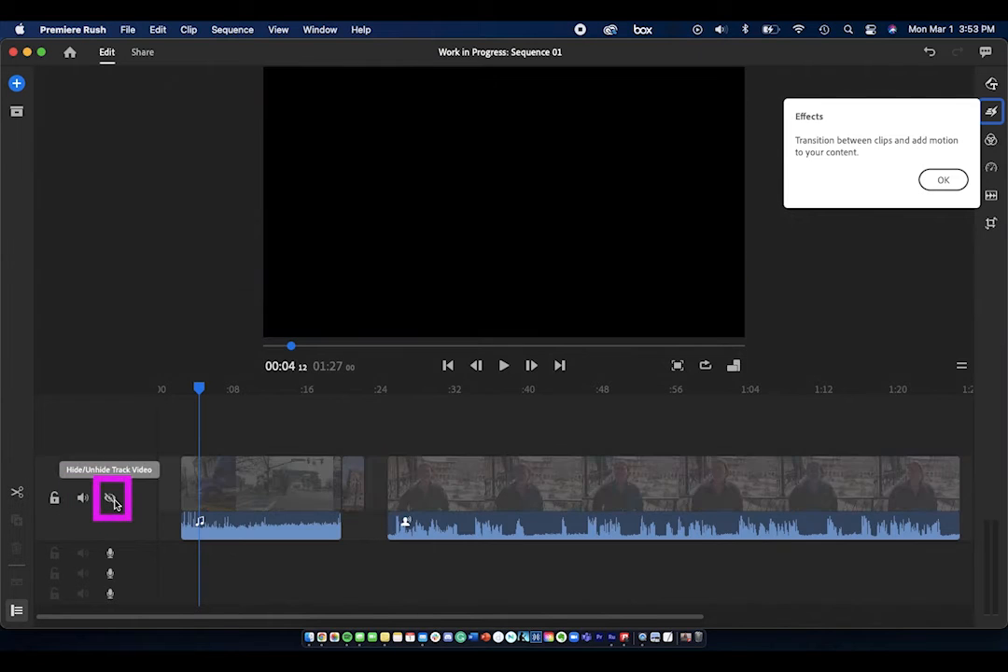
{"action": "key", "text": "space"}
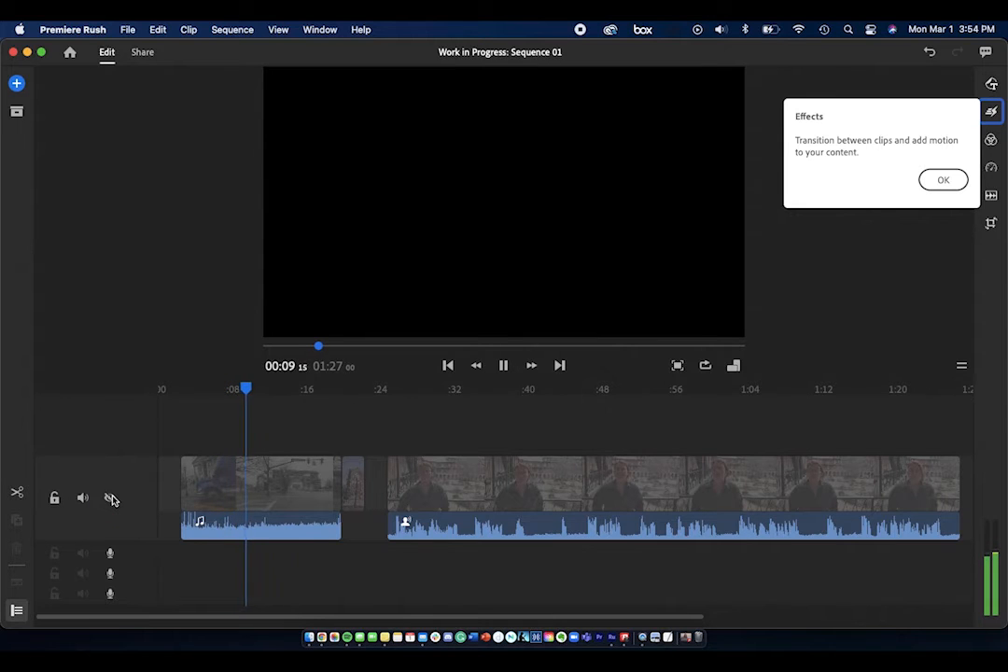
{"action": "key", "text": "space"}
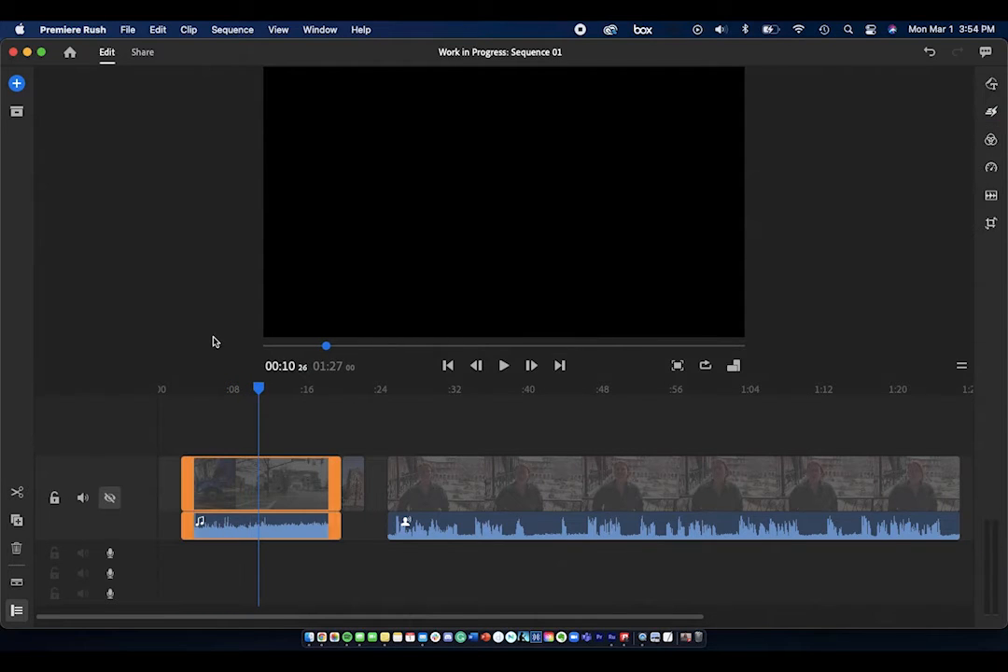
{"action": "left_click", "coordinate": [110, 498]}
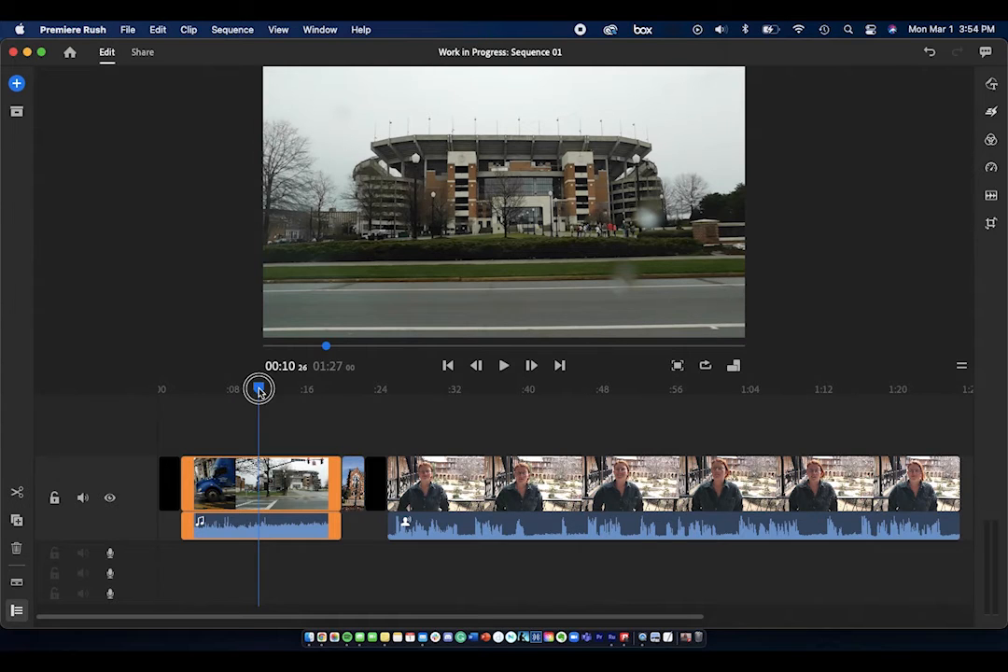
Compare the Mono, Cinematic and Film color presets on the brick building photo at 00:20:21 and apply SL Kodak
{"action": "left_click_drag", "start_coordinate": [259, 389], "coordinate": [349, 393]}
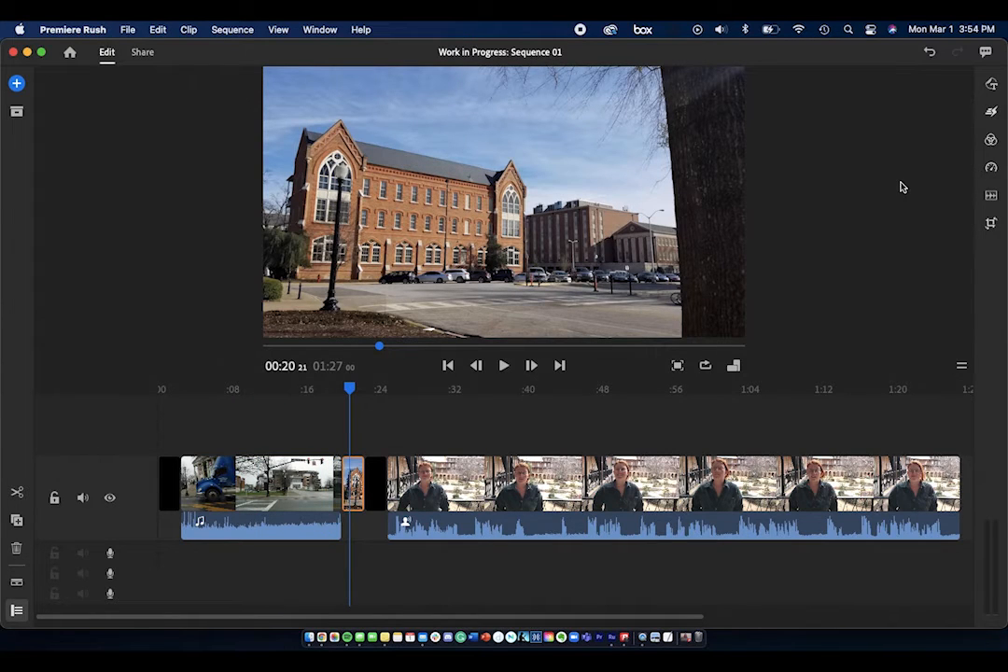
{"action": "left_click", "coordinate": [993, 141]}
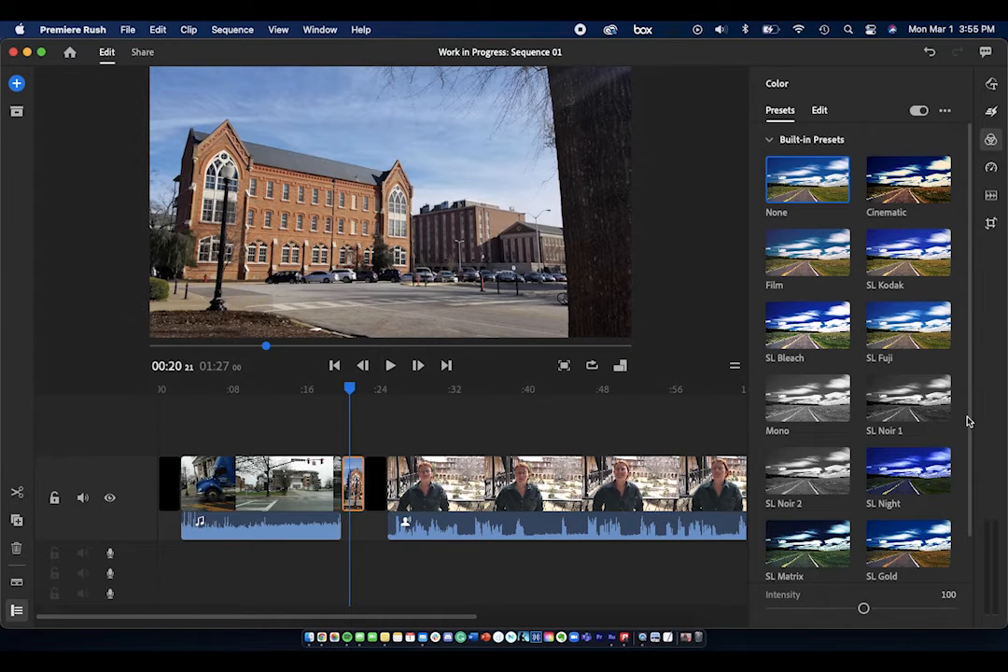
{"action": "left_click", "coordinate": [825, 414]}
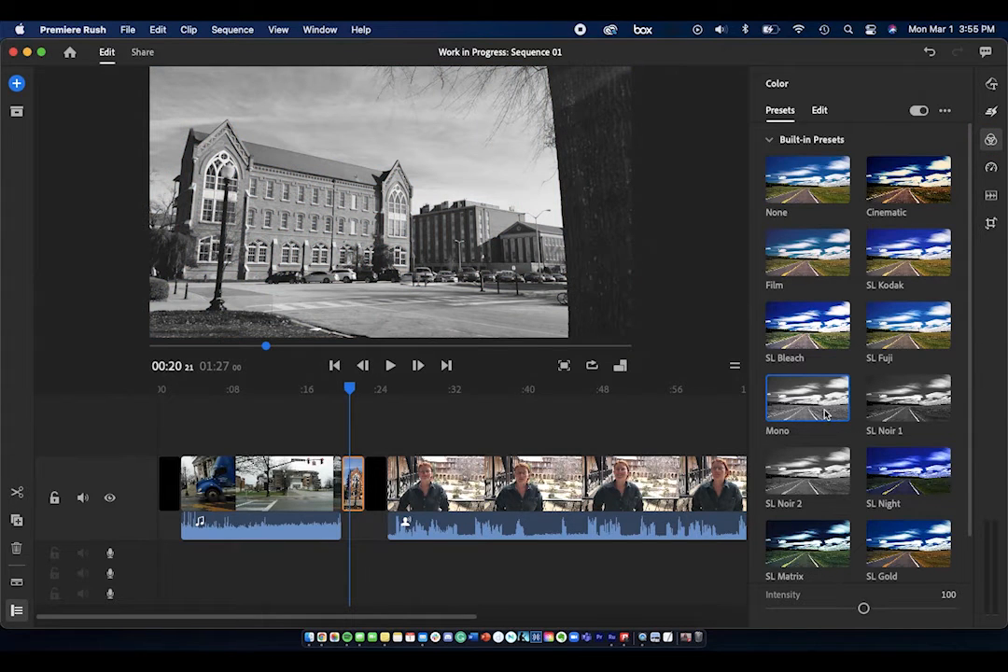
{"action": "left_click", "coordinate": [889, 202]}
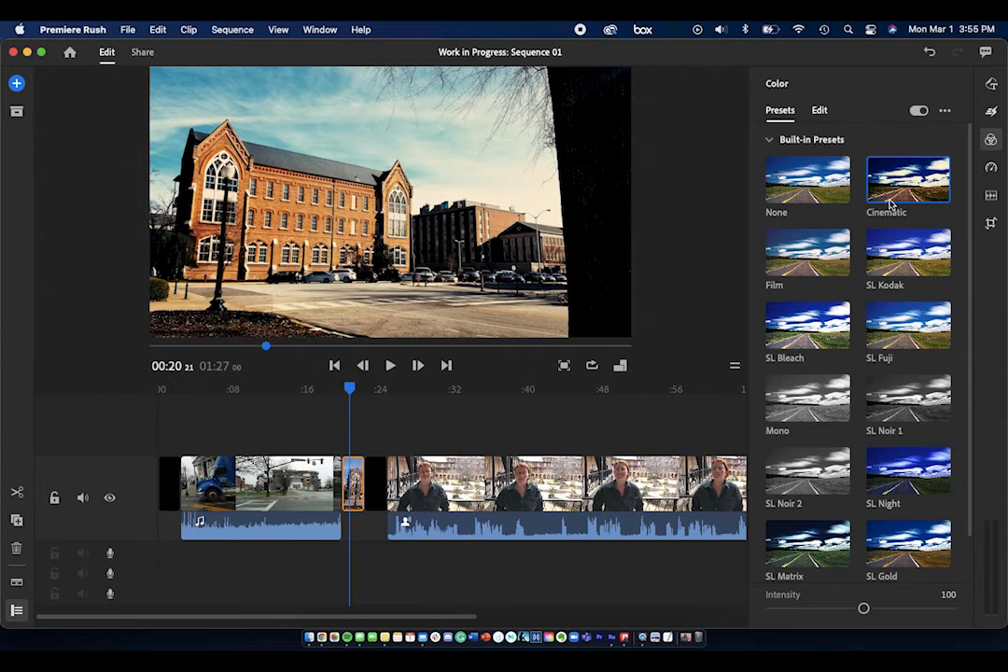
{"action": "left_click", "coordinate": [837, 198]}
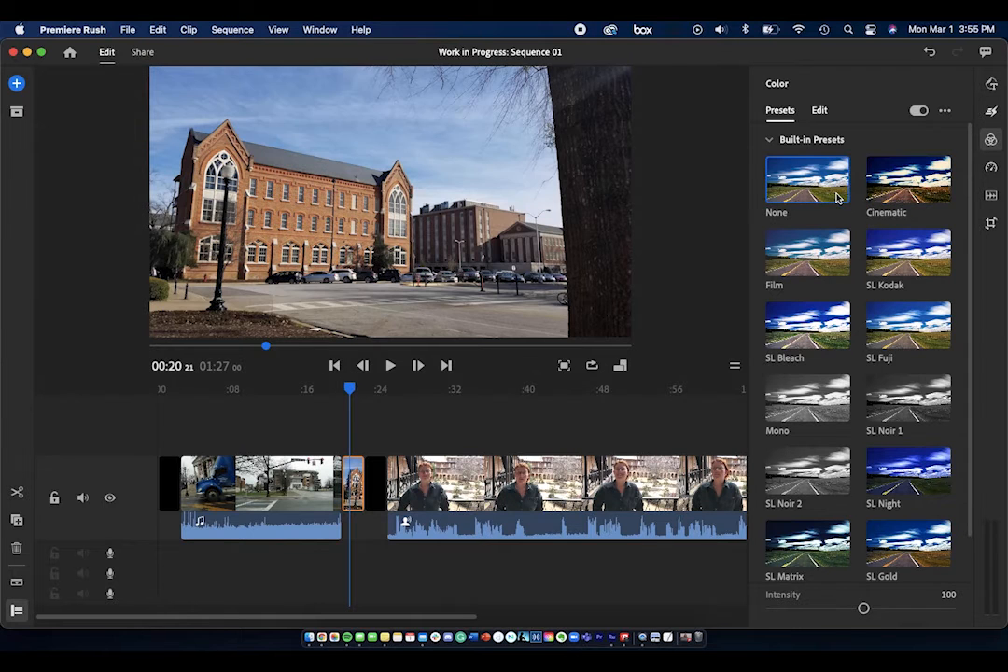
{"action": "left_click", "coordinate": [805, 261]}
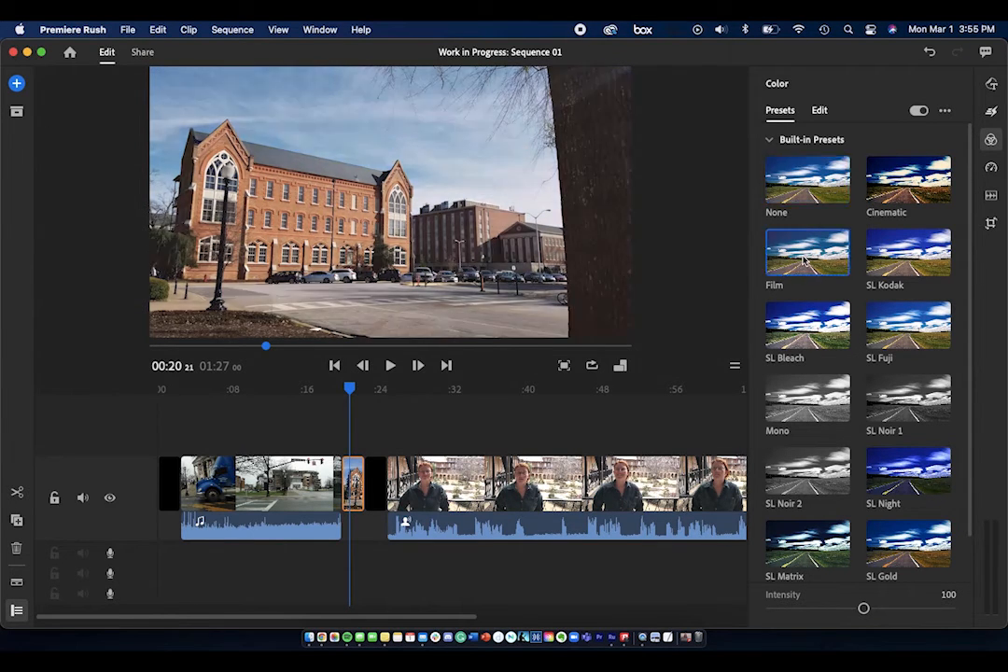
{"action": "left_click", "coordinate": [906, 258]}
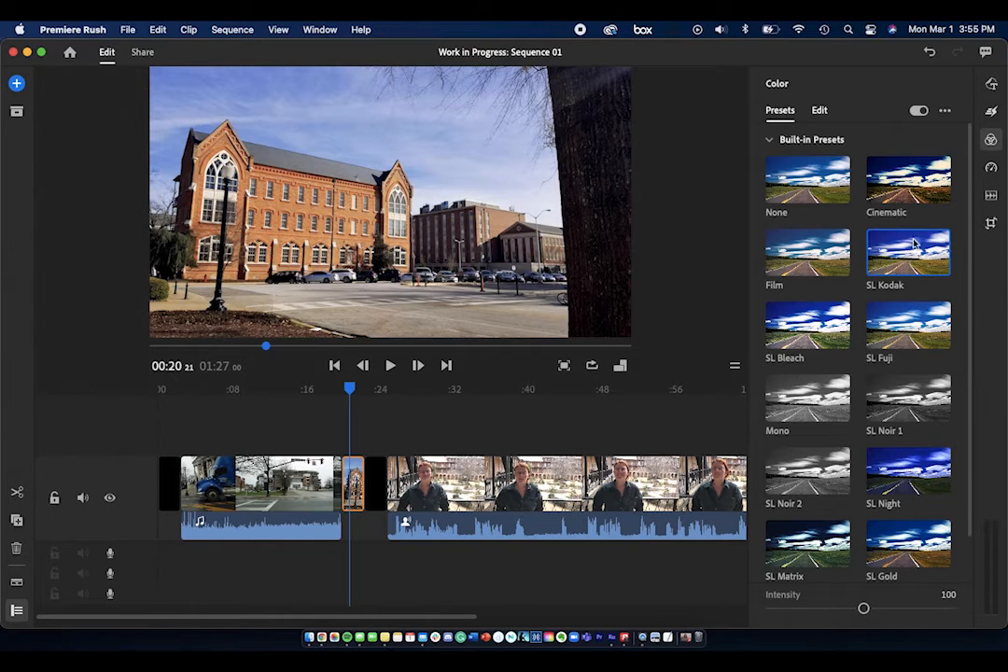
{"action": "left_click", "coordinate": [994, 139]}
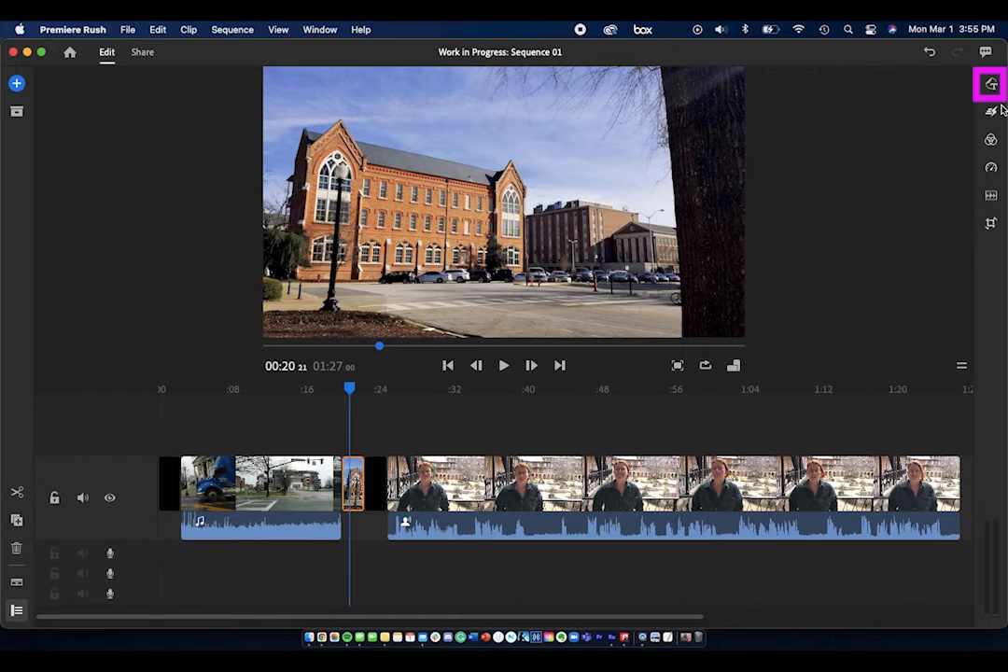
Browse the graphics templates and add the plain centered TITLE graphic above the bell tower photo at the start of the timeline
{"action": "left_click", "coordinate": [991, 86]}
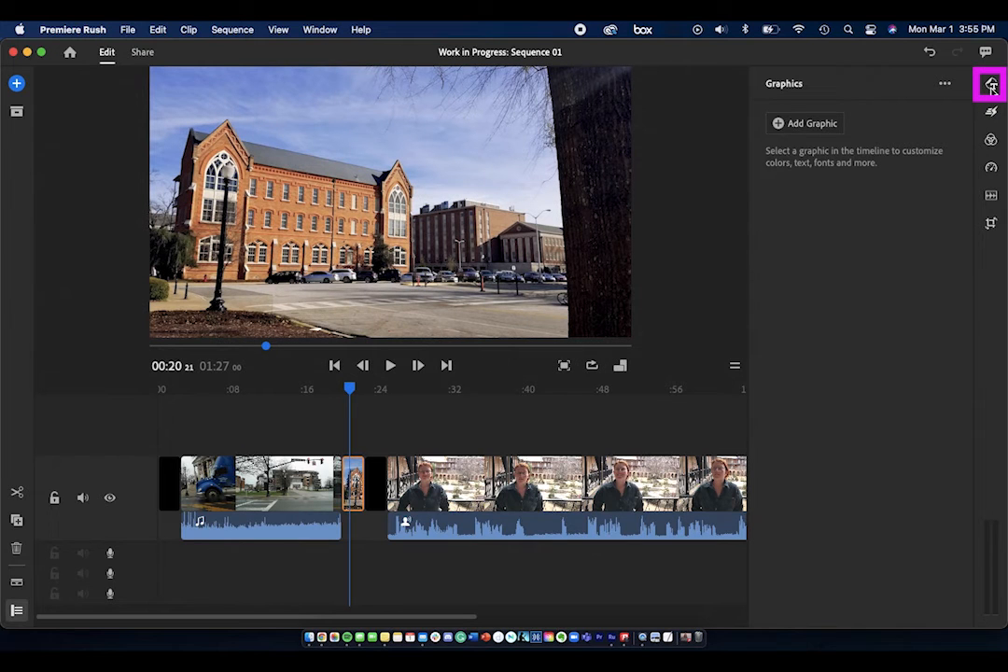
{"action": "left_click", "coordinate": [798, 129]}
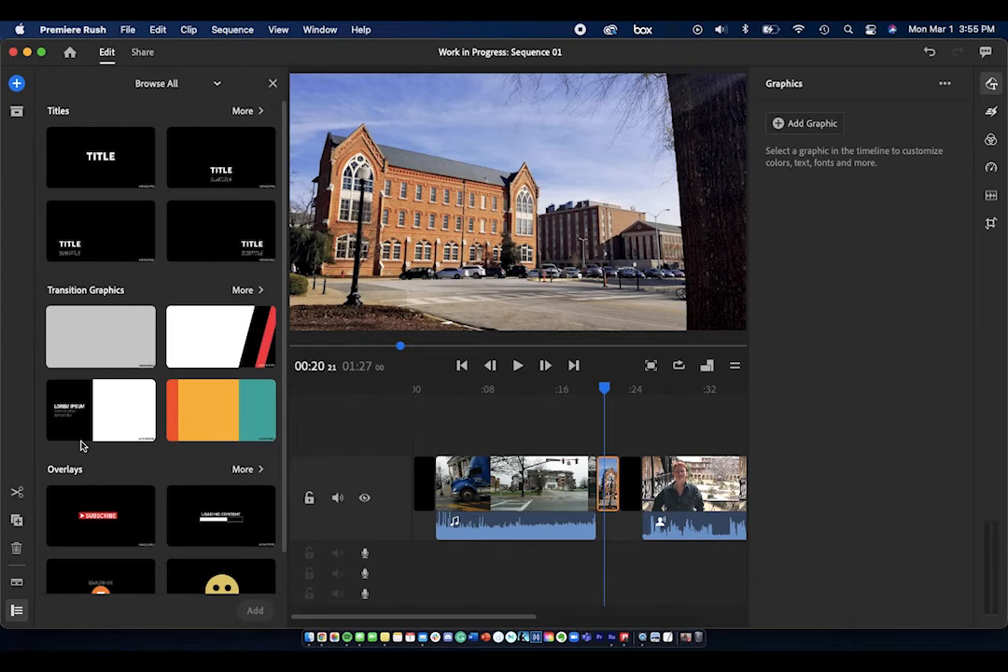
{"action": "scroll", "coordinate": [76, 529], "scroll_direction": "down", "scroll_amount": 2}
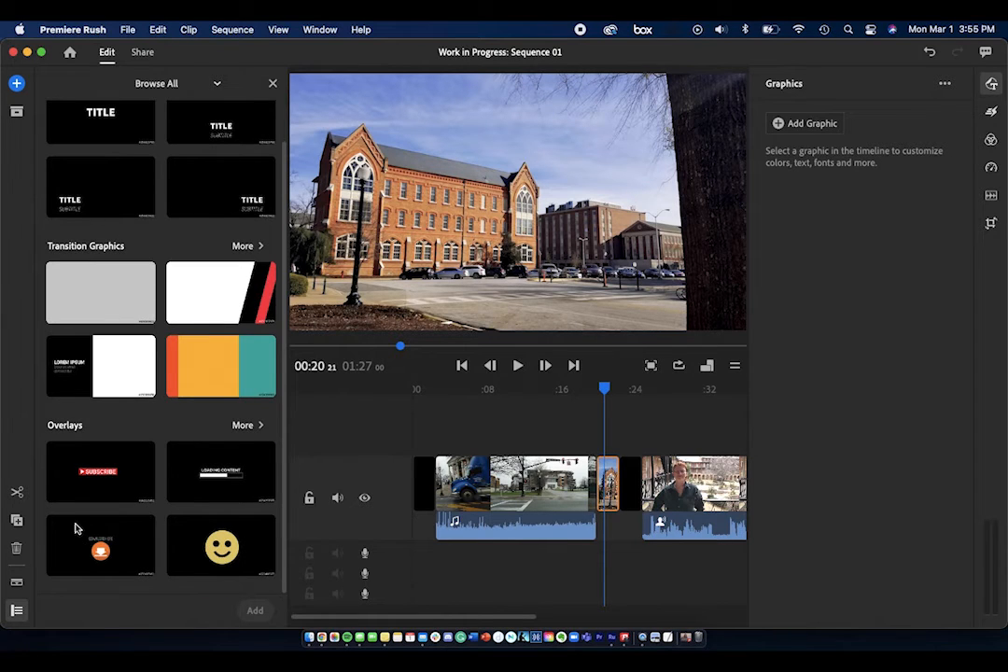
{"action": "scroll", "coordinate": [106, 286], "scroll_direction": "up", "scroll_amount": 2}
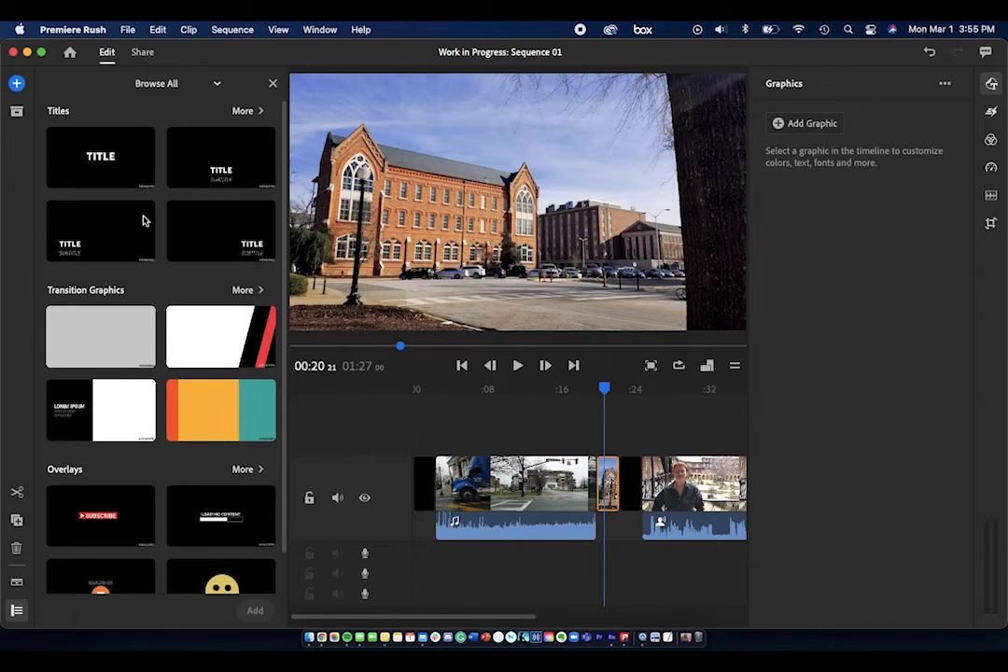
{"action": "left_click_drag", "start_coordinate": [110, 165], "coordinate": [419, 444]}
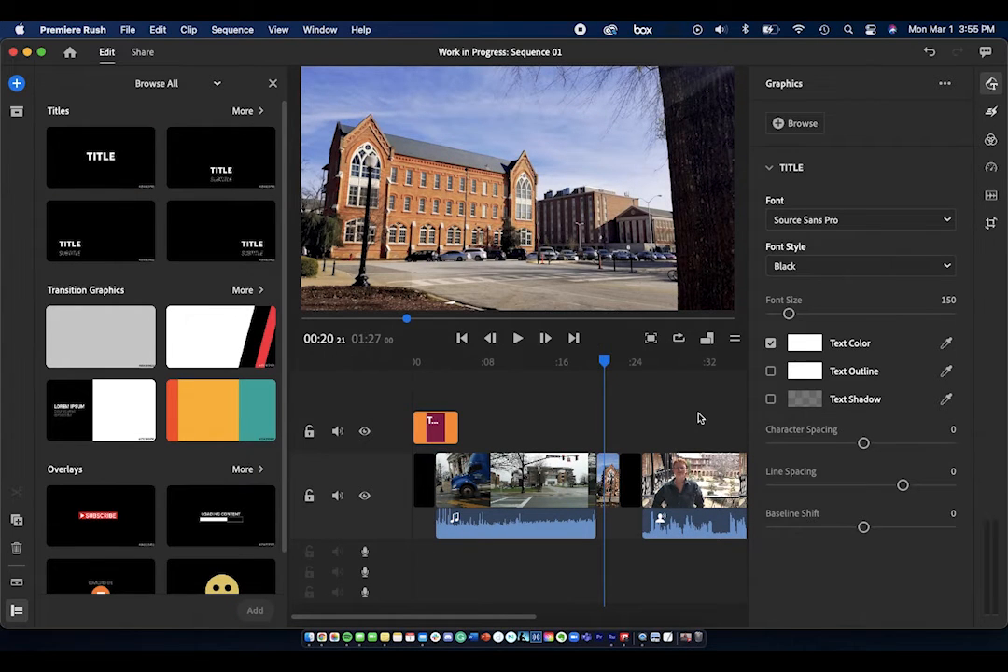
Return to the sequence start and replace the TITLE text with "University of Alabama" and "Tuscaloosa" on a second line
{"action": "left_click_drag", "start_coordinate": [603, 361], "coordinate": [376, 376]}
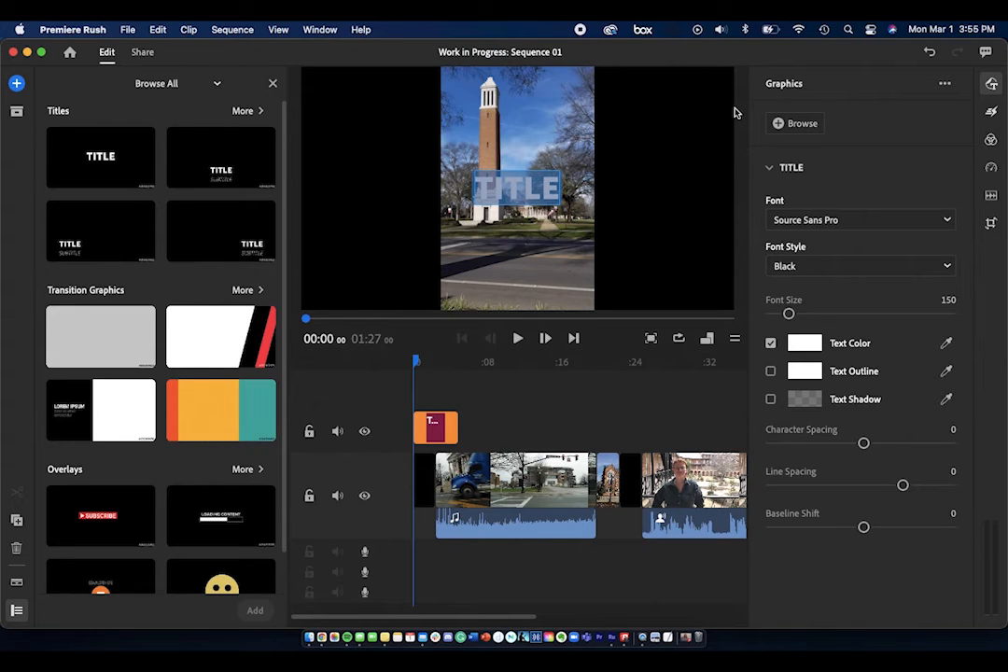
{"action": "left_click", "coordinate": [795, 167]}
{"action": "left_click", "coordinate": [798, 168]}
{"action": "type", "text": "Uni"}
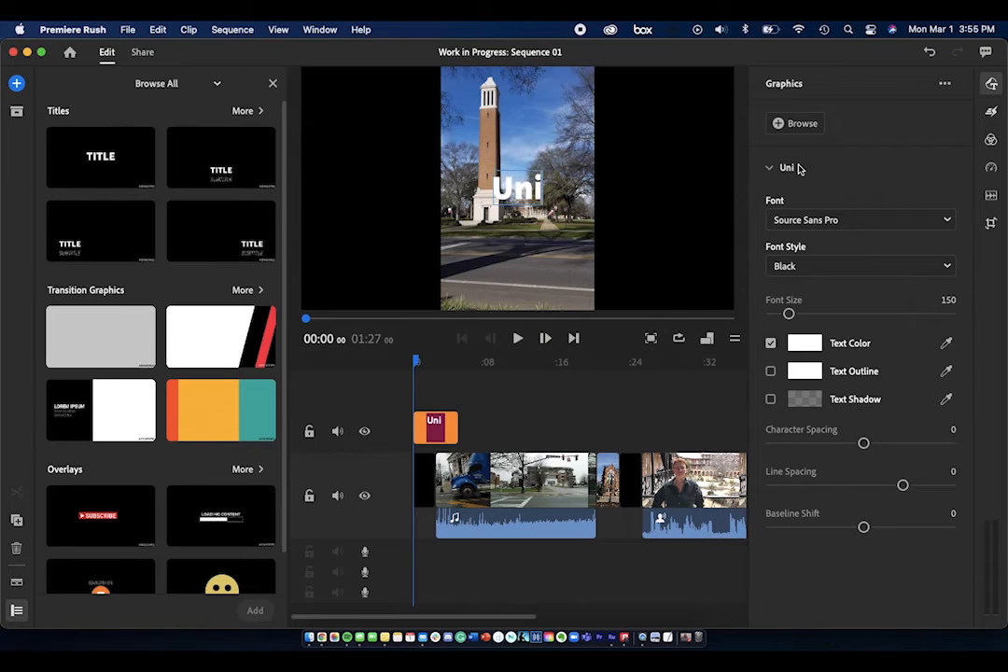
{"action": "type", "text": "versity of Alabama"}
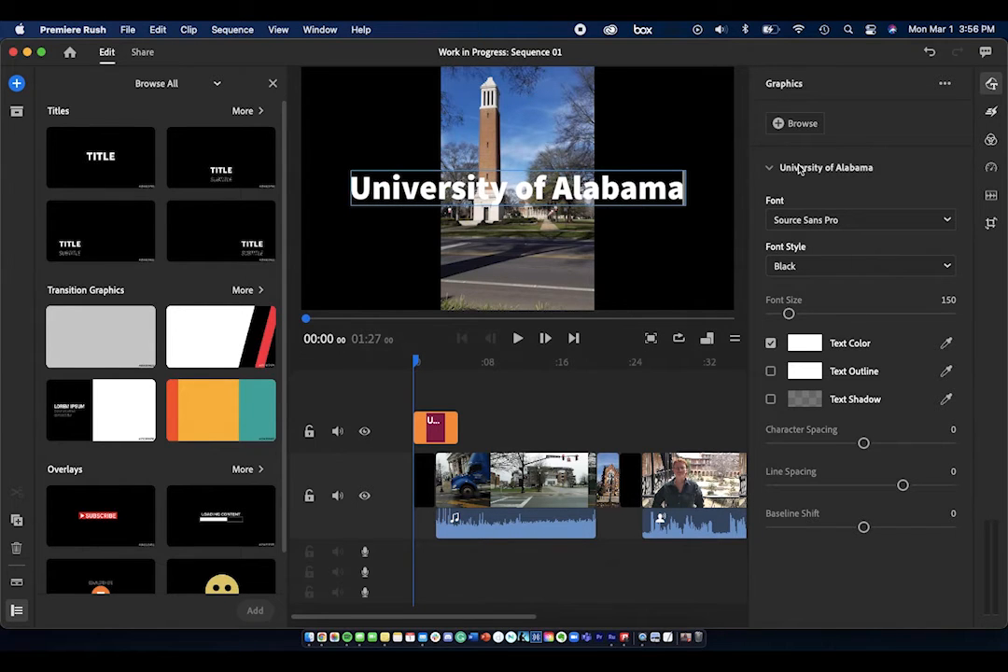
{"action": "key", "text": "Return"}
{"action": "type", "text": "T"}
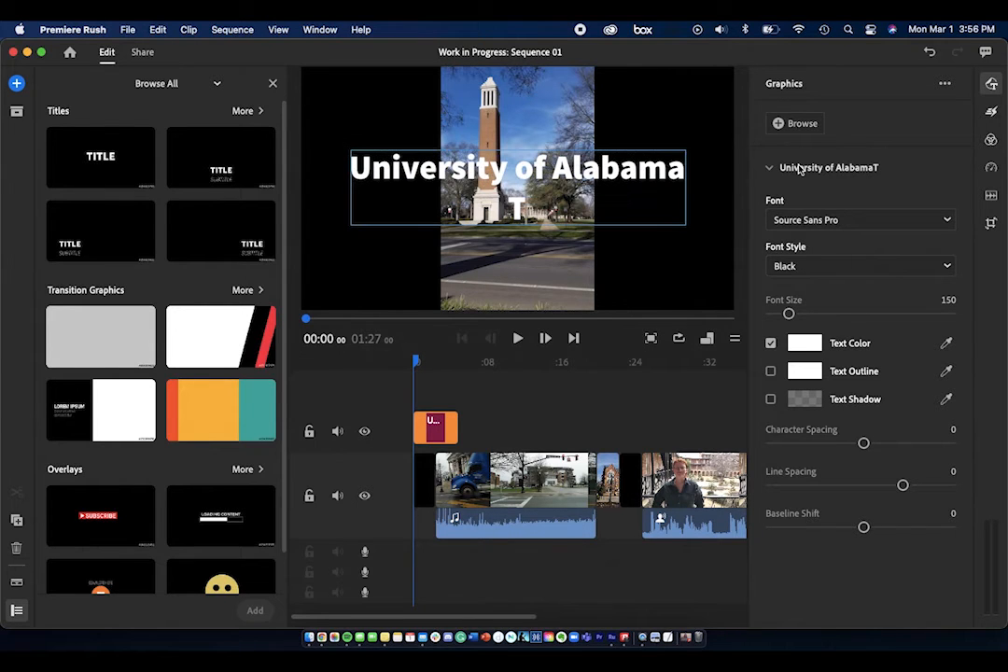
{"action": "type", "text": "uscaloosa"}
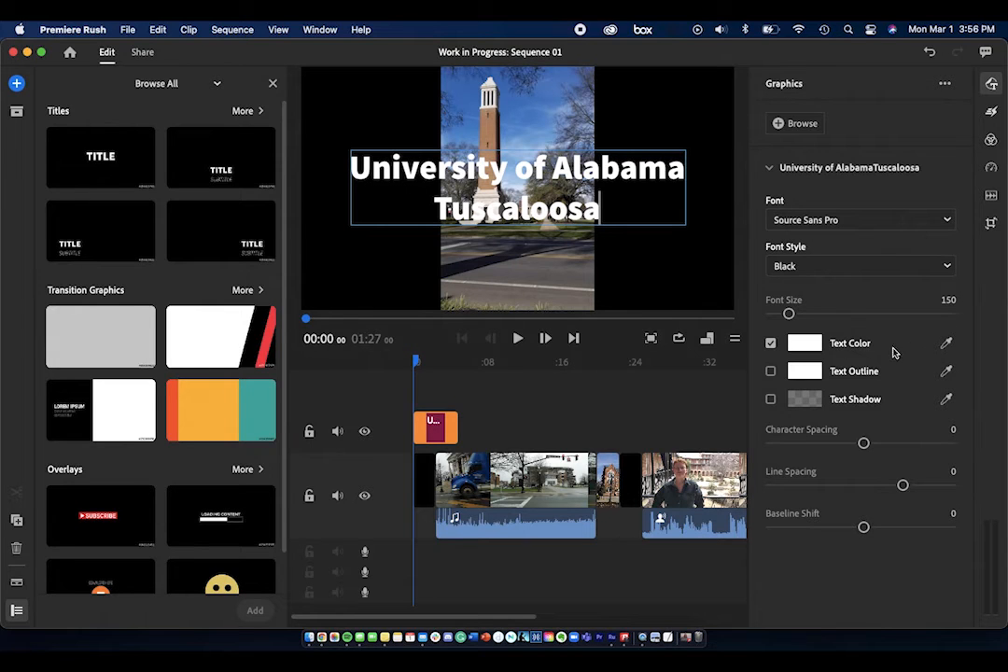
Try to set the title's text color to black
{"action": "left_click", "coordinate": [804, 342]}
{"action": "left_click", "coordinate": [357, 261]}
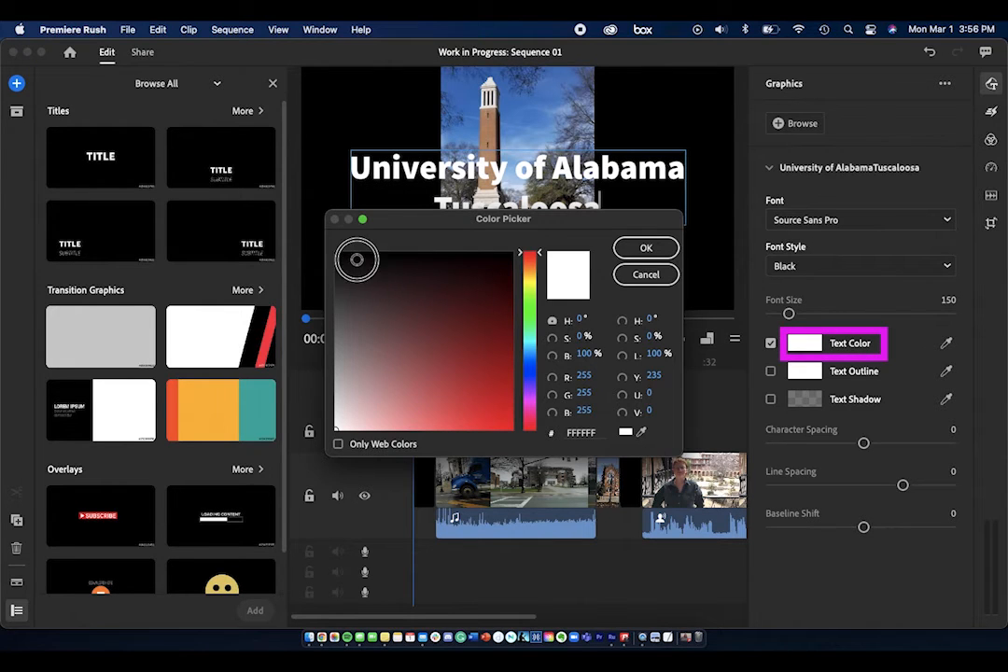
{"action": "left_click", "coordinate": [662, 250]}
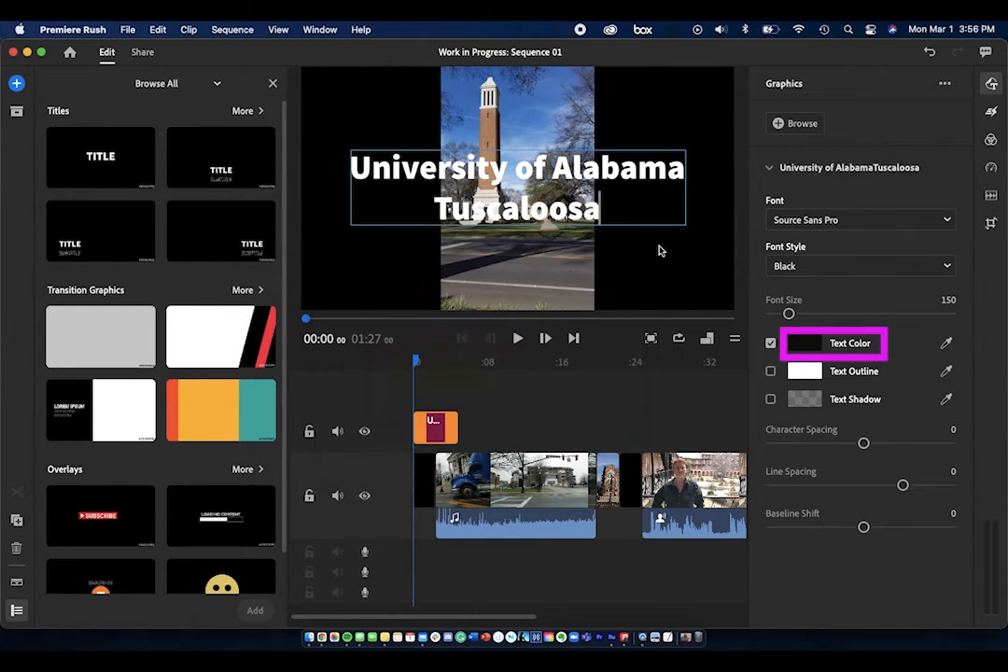
Set the text color of both title lines to red F80909 and play the opening of the sequence
{"action": "left_click_drag", "start_coordinate": [619, 206], "coordinate": [327, 157]}
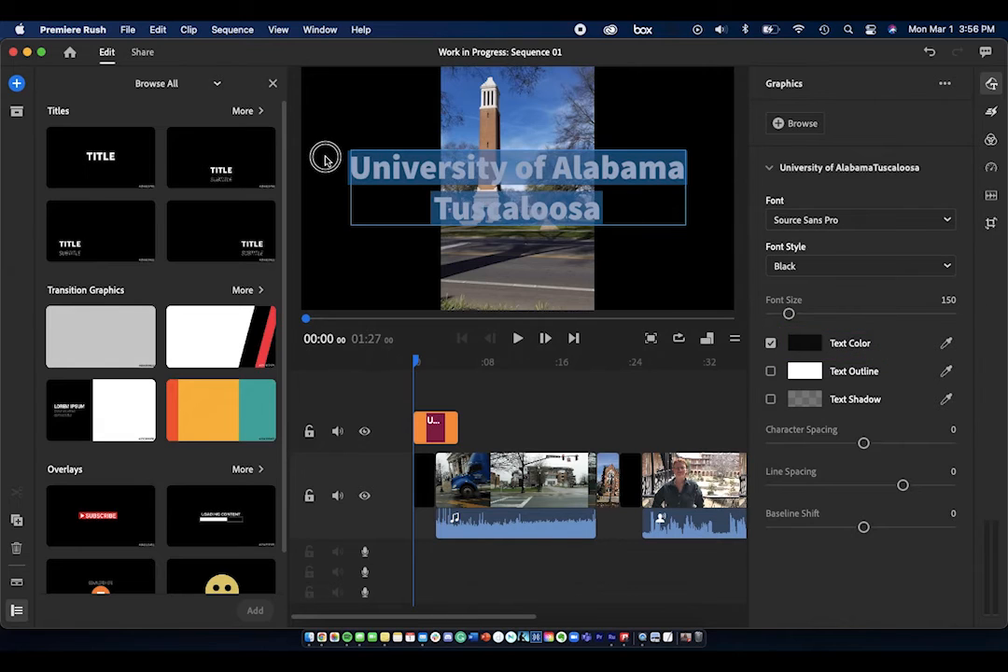
{"action": "left_click", "coordinate": [805, 343]}
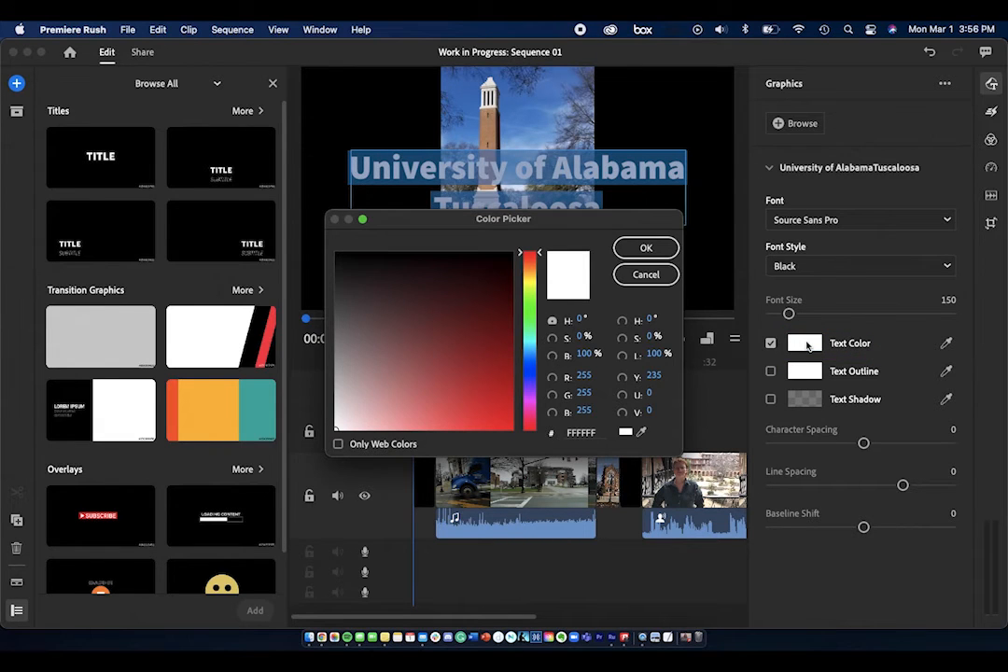
{"action": "left_click", "coordinate": [506, 425]}
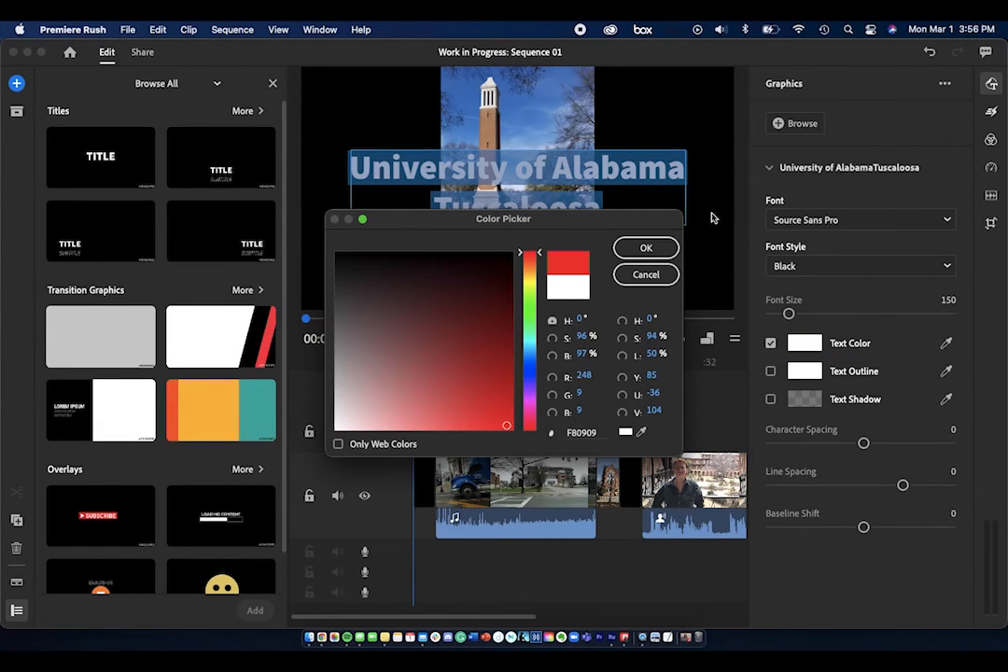
{"action": "left_click", "coordinate": [646, 248]}
{"action": "left_click", "coordinate": [646, 254]}
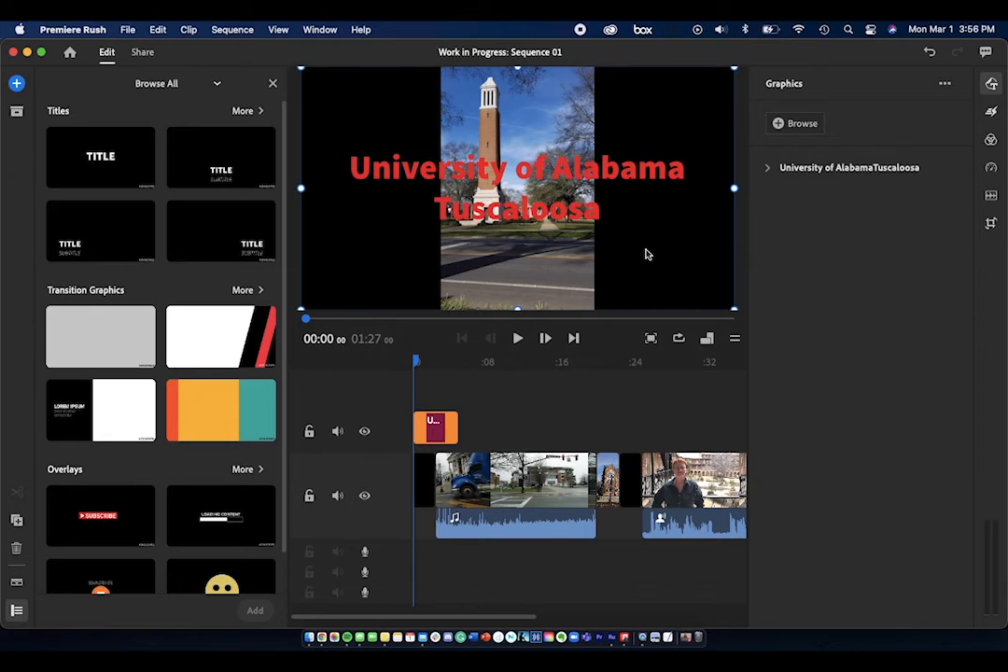
{"action": "key", "text": "space"}
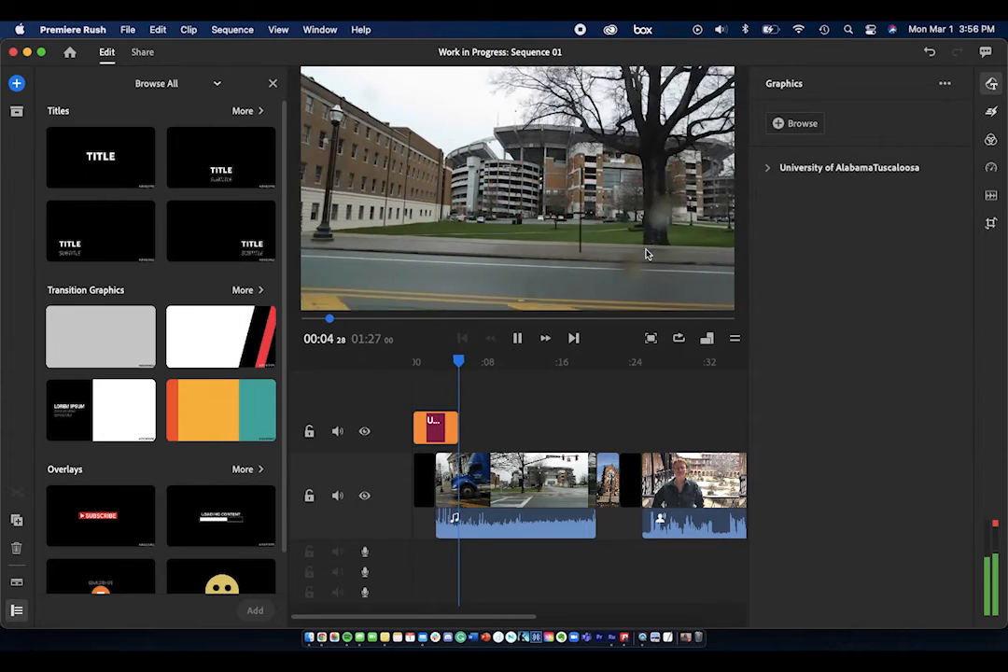
{"action": "key", "text": "space"}
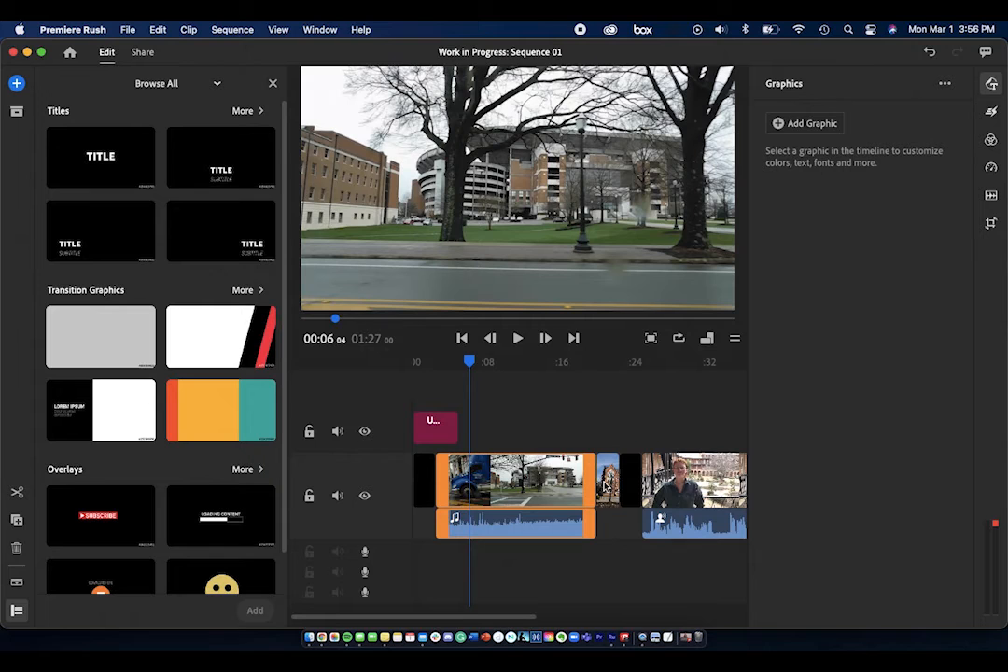
Move the brick building photo ahead of the stadium clip and play the sequence from near the start
{"action": "left_click_drag", "start_coordinate": [605, 482], "coordinate": [445, 467]}
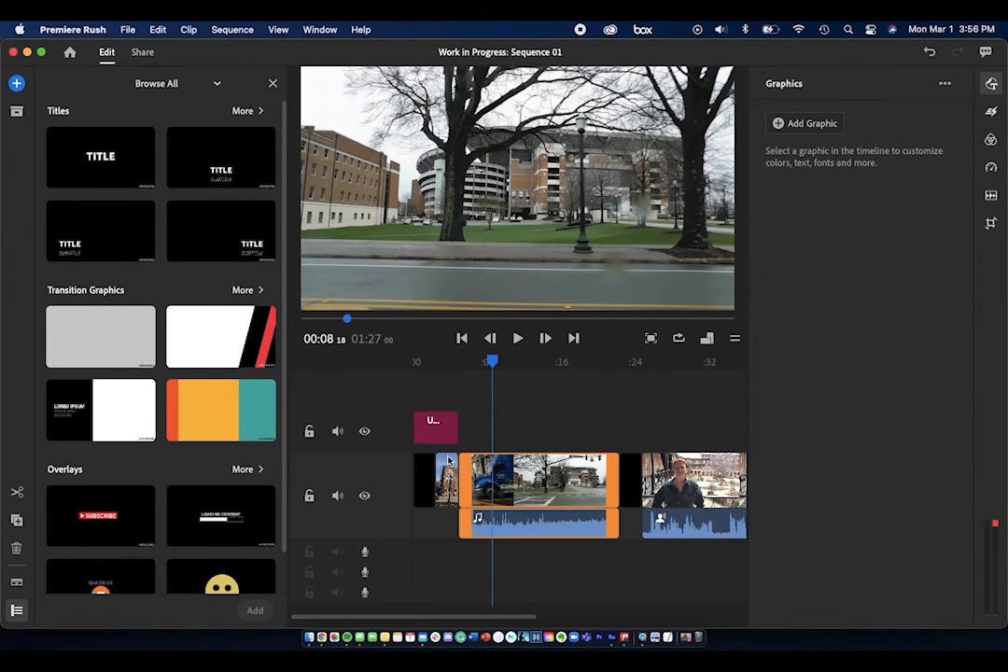
{"action": "left_click", "coordinate": [423, 363]}
{"action": "key", "text": "space"}
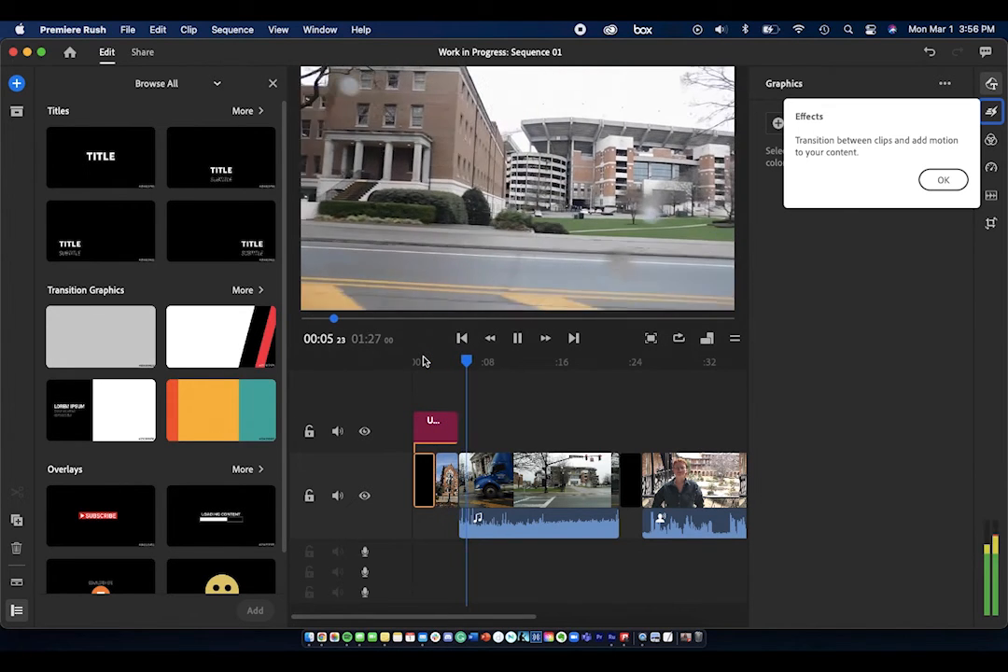
{"action": "key", "text": "space"}
Move the stadium clip to the start of the sequence, place the title above it at 00:00, and play them together
{"action": "left_click_drag", "start_coordinate": [496, 477], "coordinate": [444, 480]}
{"action": "left_click_drag", "start_coordinate": [526, 432], "coordinate": [418, 433]}
{"action": "key", "text": "space"}
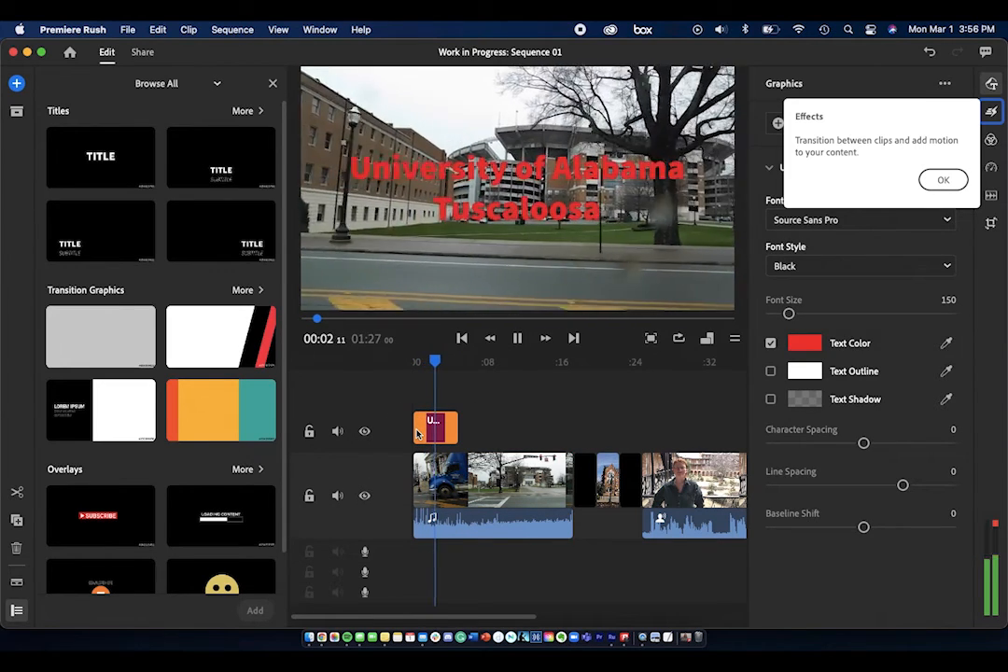
{"action": "key", "text": "space"}
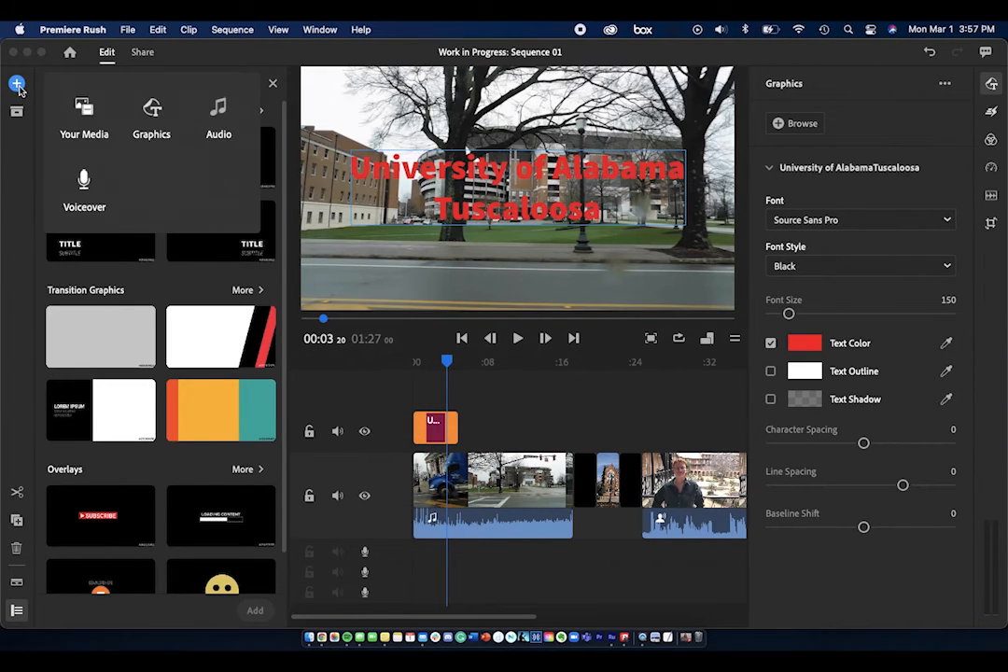
Add a Dissolve transition between the last photo and the interview clip, and play through it from about 00:24
{"action": "left_click", "coordinate": [16, 113]}
{"action": "left_click", "coordinate": [17, 115]}
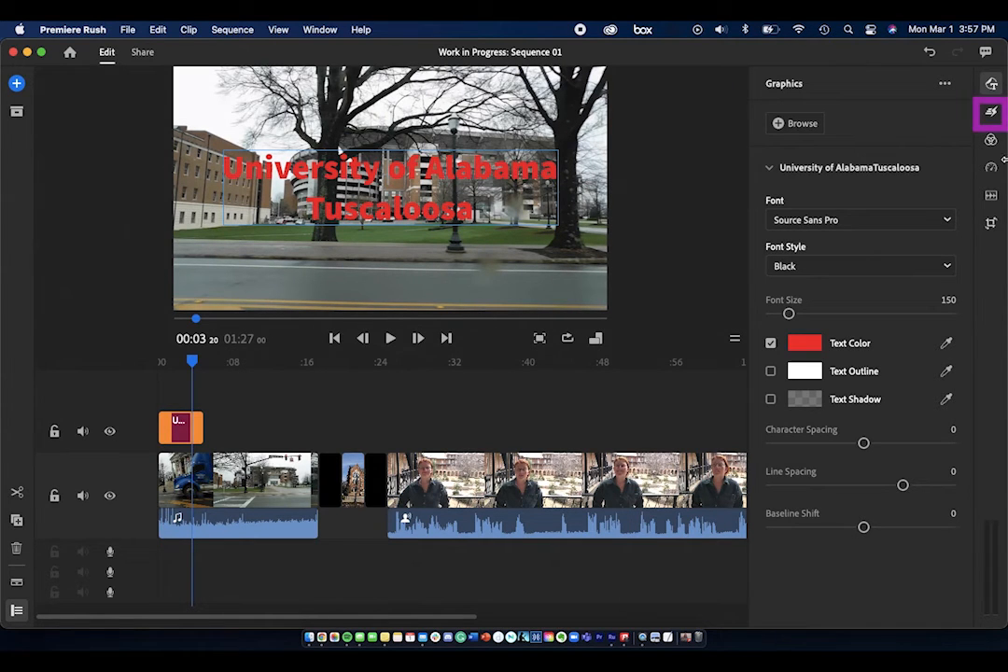
{"action": "left_click", "coordinate": [993, 112]}
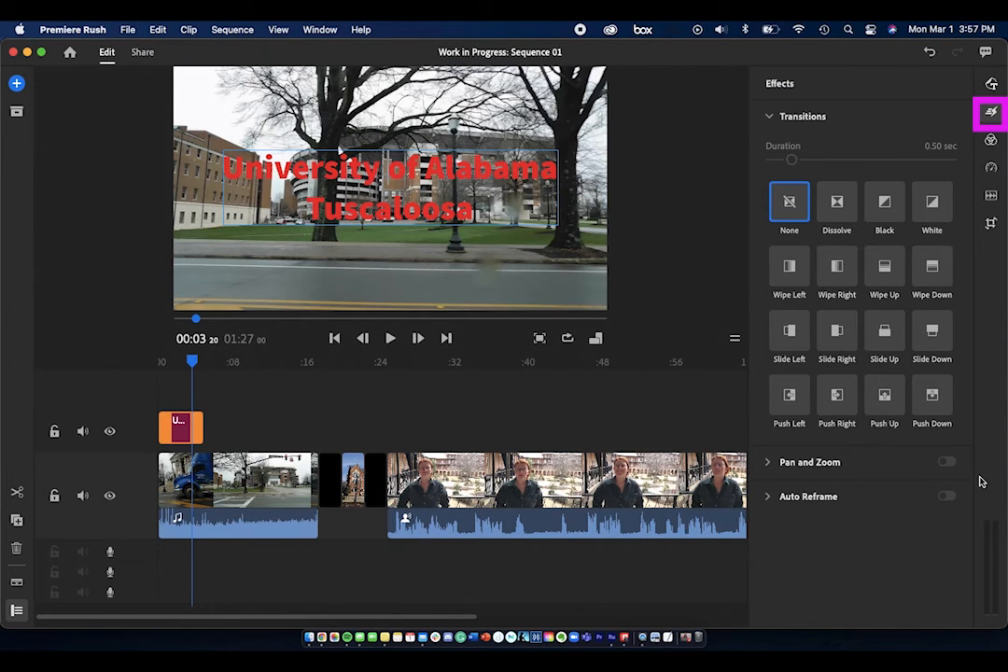
{"action": "left_click_drag", "start_coordinate": [838, 201], "coordinate": [373, 461]}
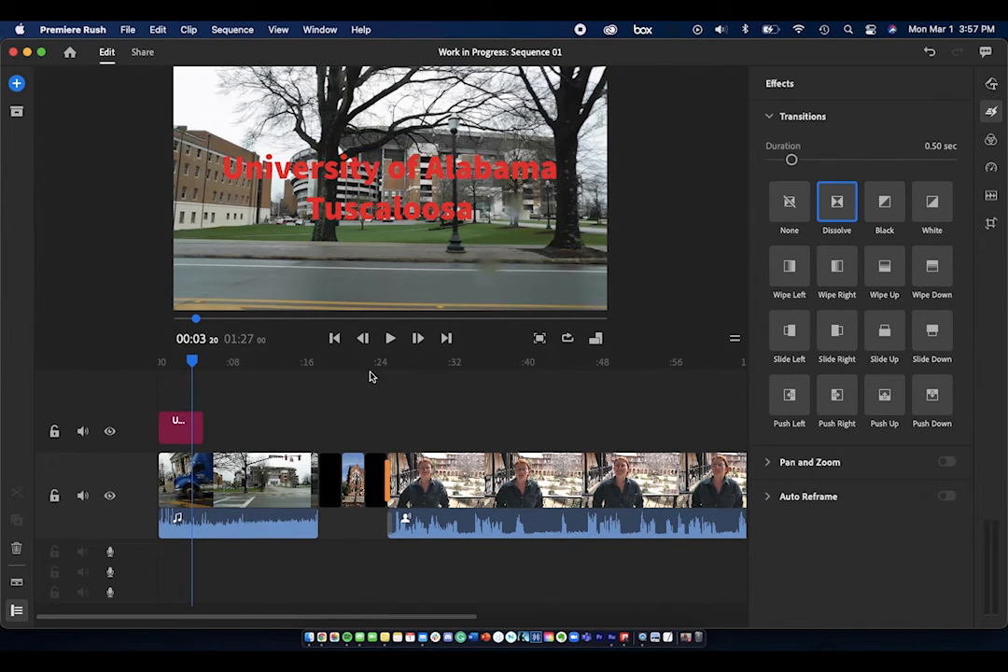
{"action": "left_click", "coordinate": [383, 362]}
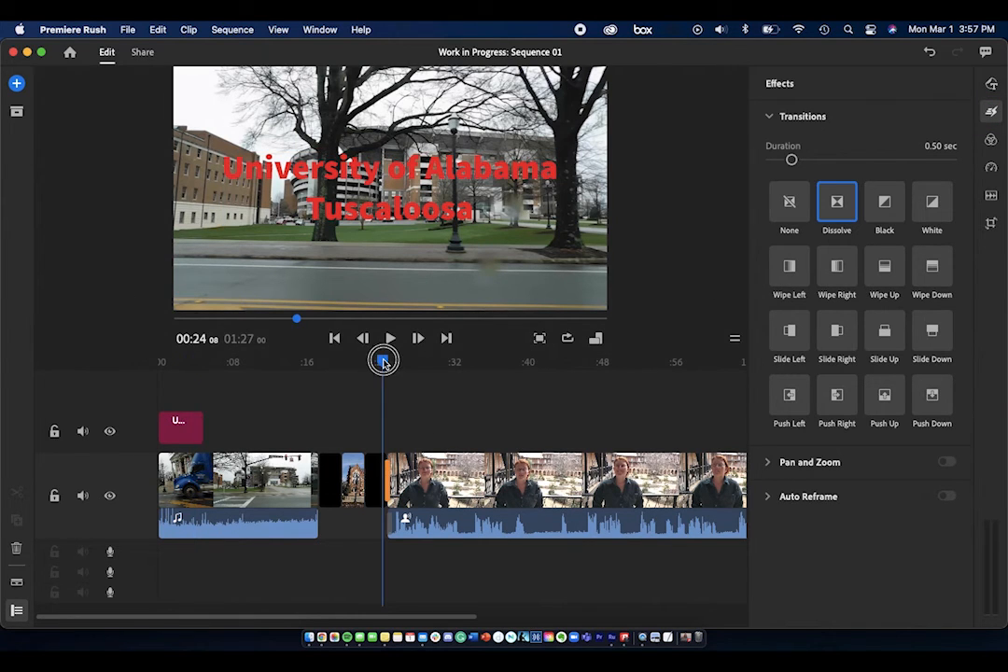
{"action": "key", "text": "space"}
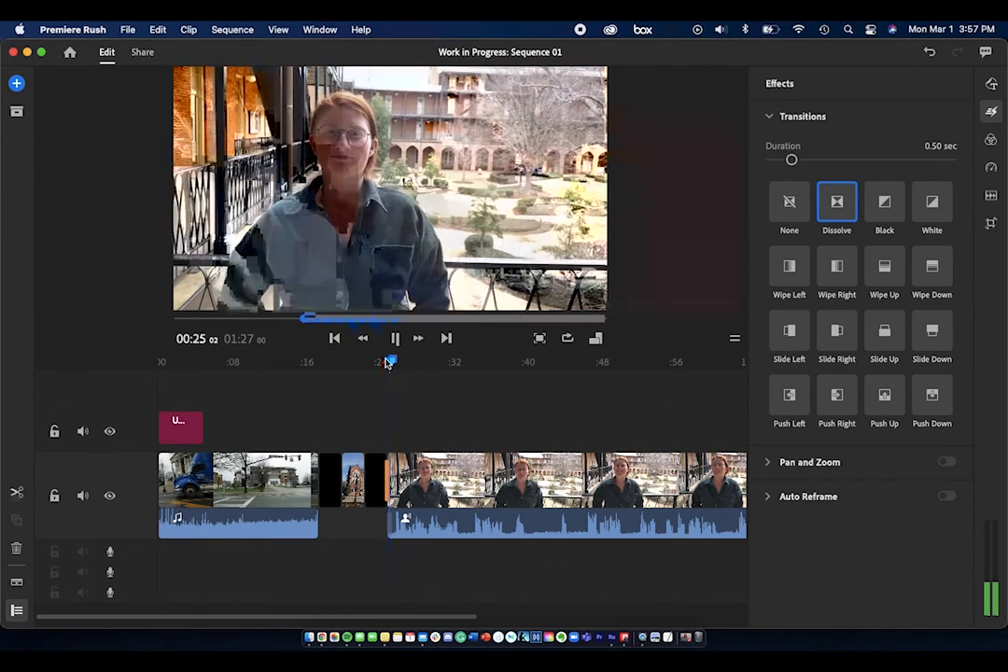
Play the last seconds of the stadium clip from about 00:15 and trim the clip's end back to 00:16:22
{"action": "left_click_drag", "start_coordinate": [399, 362], "coordinate": [300, 405]}
{"action": "key", "text": "space"}
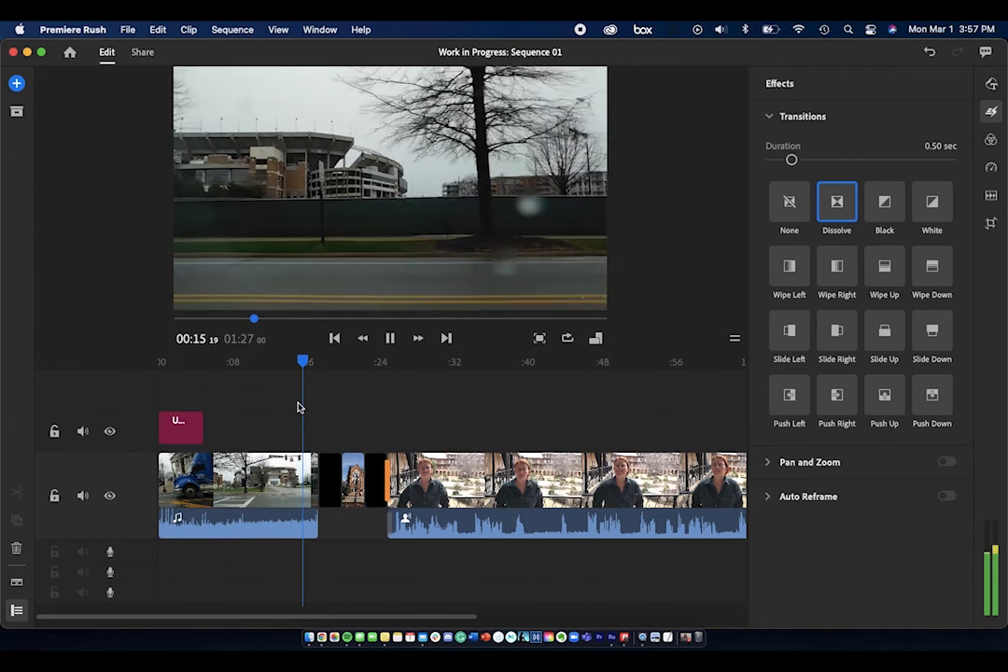
{"action": "key", "text": "space"}
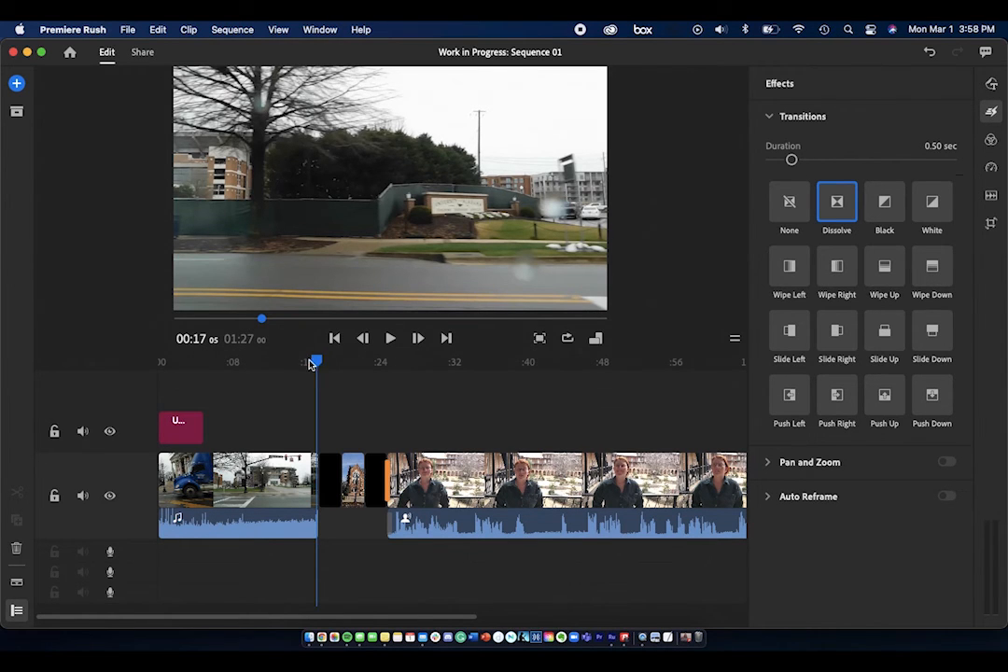
{"action": "left_click_drag", "start_coordinate": [316, 364], "coordinate": [203, 360]}
{"action": "left_click", "coordinate": [271, 471]}
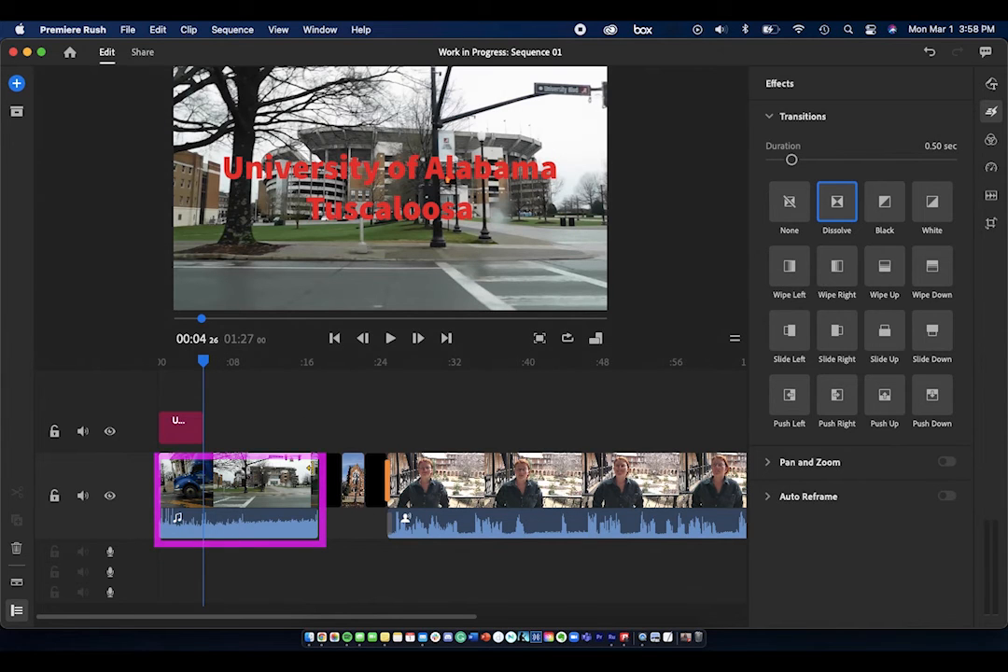
{"action": "left_click", "coordinate": [316, 467]}
{"action": "mouse_move", "coordinate": [311, 466]}
{"action": "left_mouse_down"}
{"action": "mouse_move", "coordinate": [232, 478]}
{"action": "mouse_move", "coordinate": [312, 483]}
{"action": "left_mouse_up"}
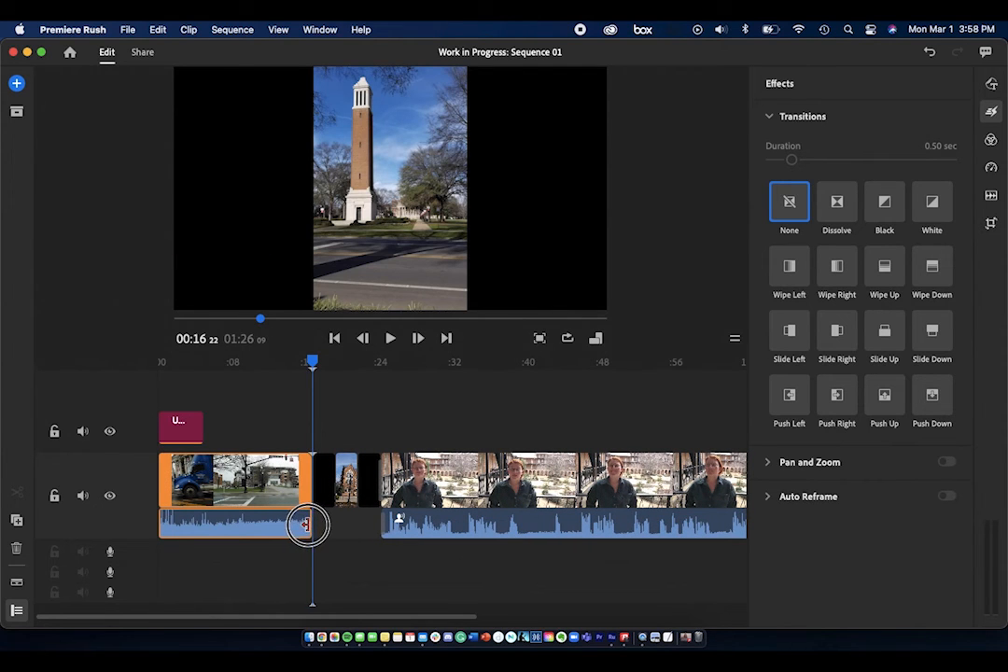
Collapse the clips' audio, trim the end of the stadium clip back slightly further, and play from about 00:04
{"action": "left_click", "coordinate": [16, 582]}
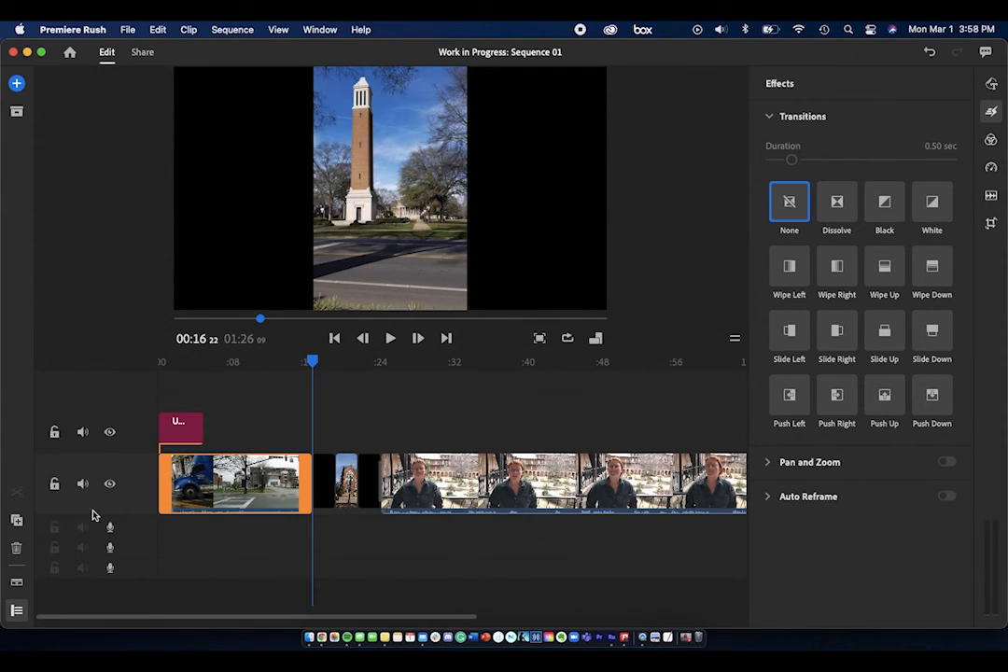
{"action": "mouse_move", "coordinate": [309, 489]}
{"action": "left_mouse_down"}
{"action": "mouse_move", "coordinate": [241, 484]}
{"action": "mouse_move", "coordinate": [303, 505]}
{"action": "left_mouse_up"}
{"action": "left_click_drag", "start_coordinate": [313, 364], "coordinate": [195, 396]}
{"action": "key", "text": "space"}
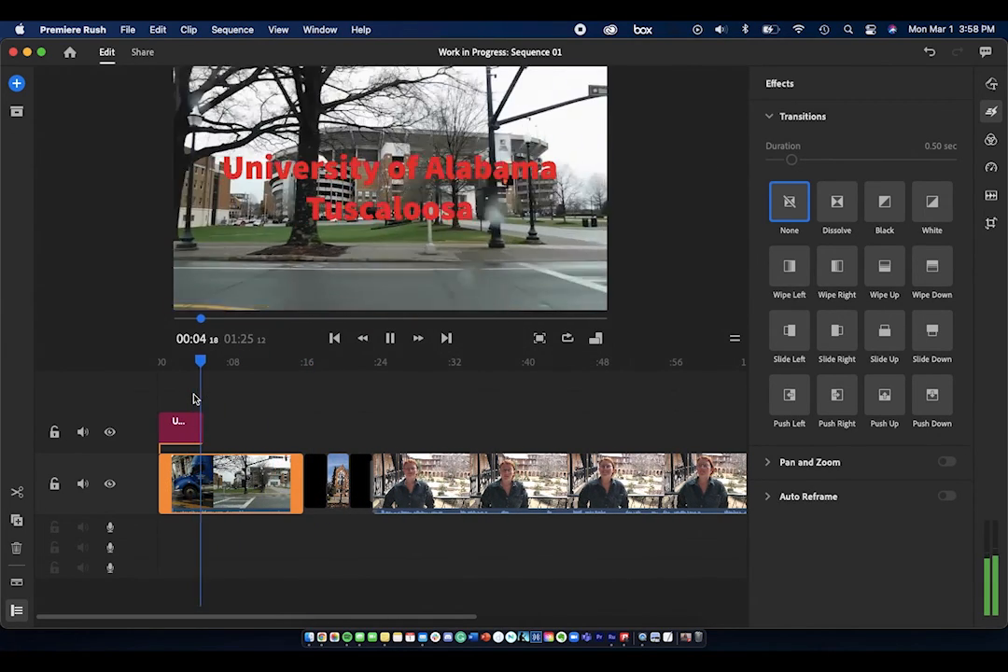
{"action": "key", "text": "space"}
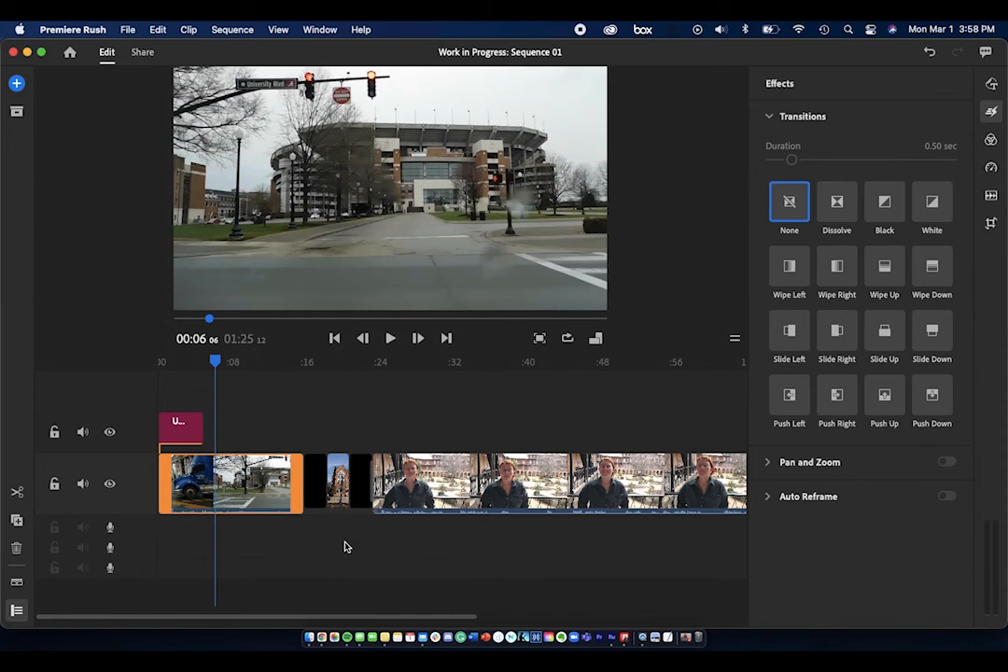
Expand the clips' audio, extend the stadium clip's audio past the end of its video beneath the next photo, and play the clip
{"action": "left_click", "coordinate": [18, 586]}
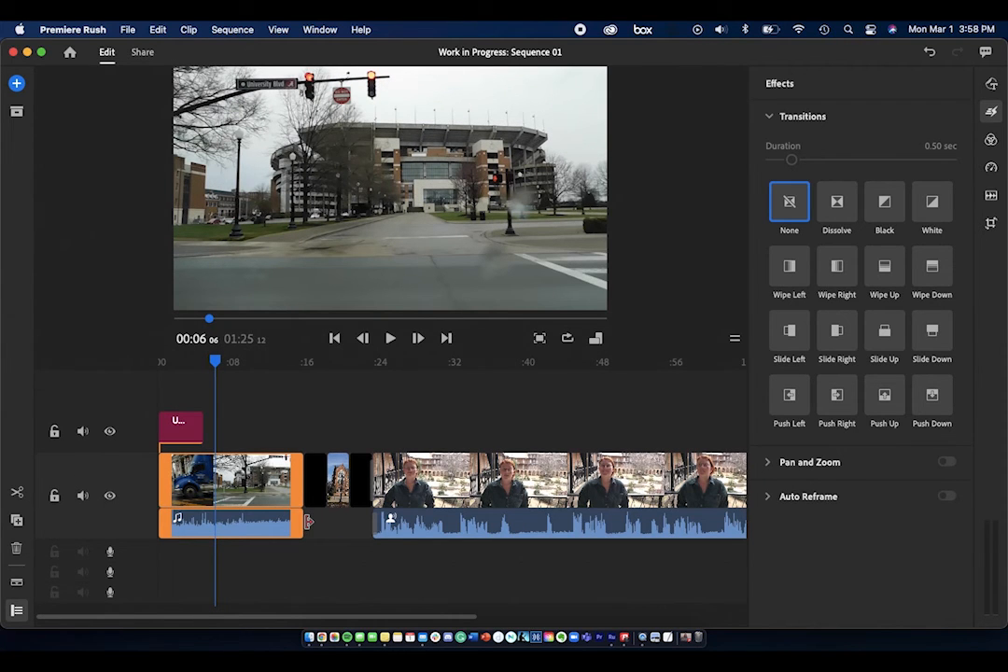
{"action": "left_click_drag", "start_coordinate": [320, 529], "coordinate": [347, 535]}
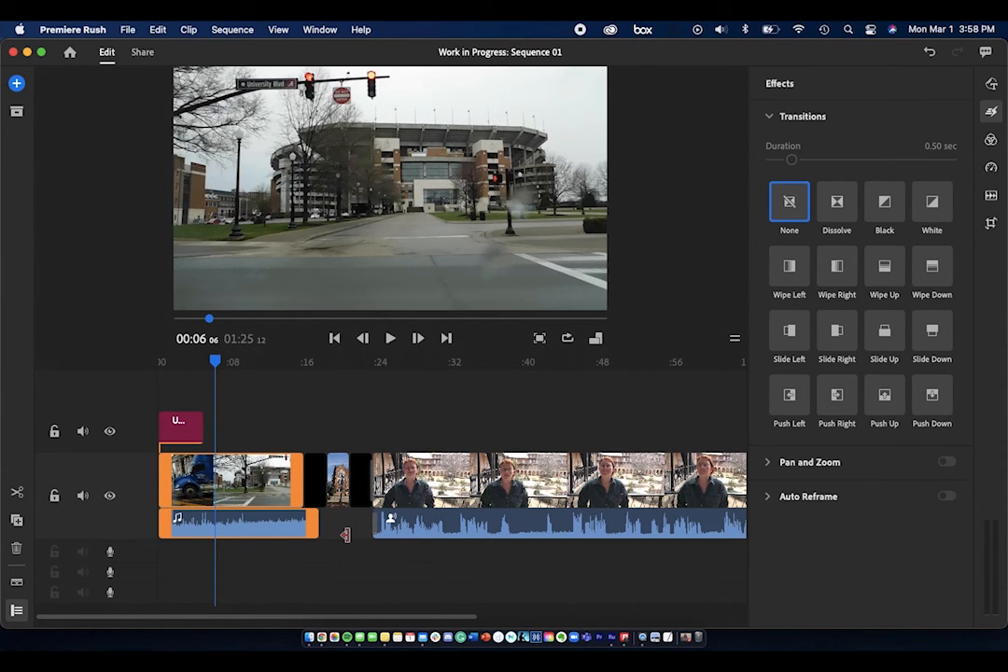
{"action": "key", "text": "space"}
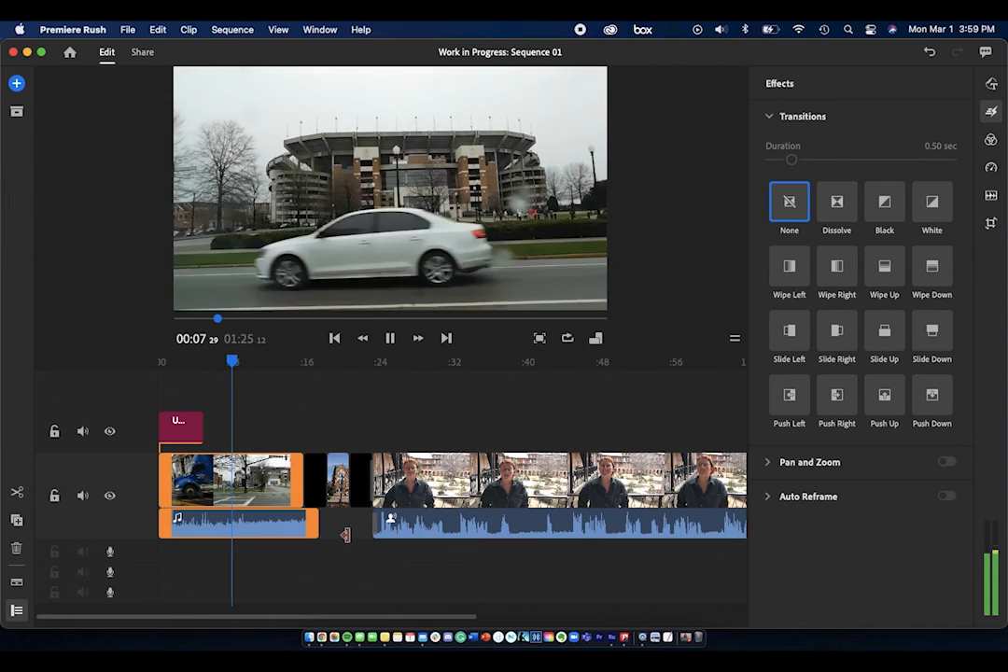
{"action": "key", "text": "space"}
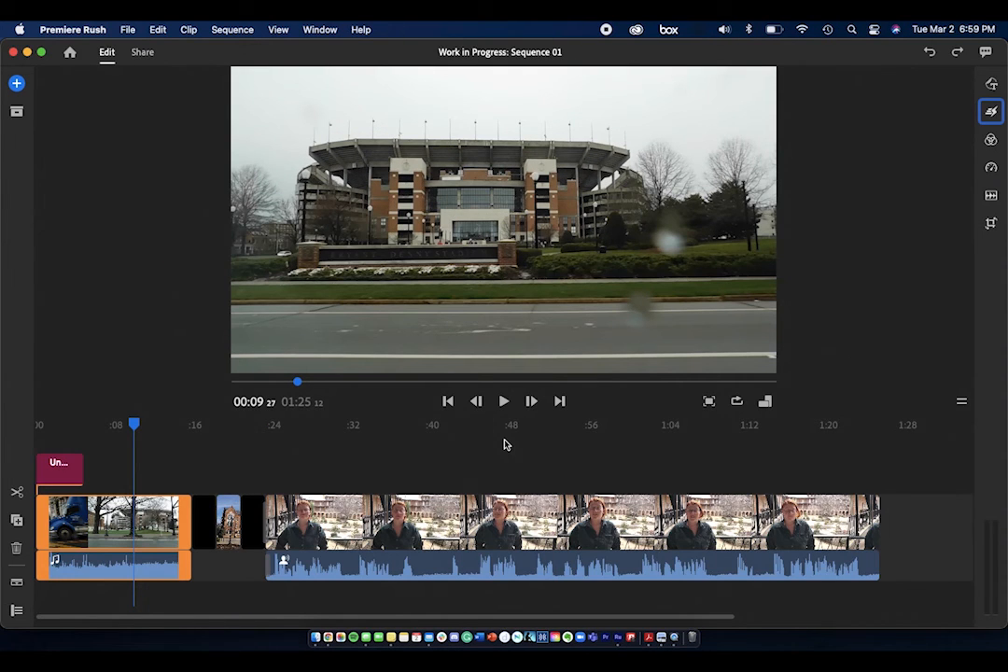
Open the sharing settings for Sequence 01
{"action": "left_click", "coordinate": [151, 53]}
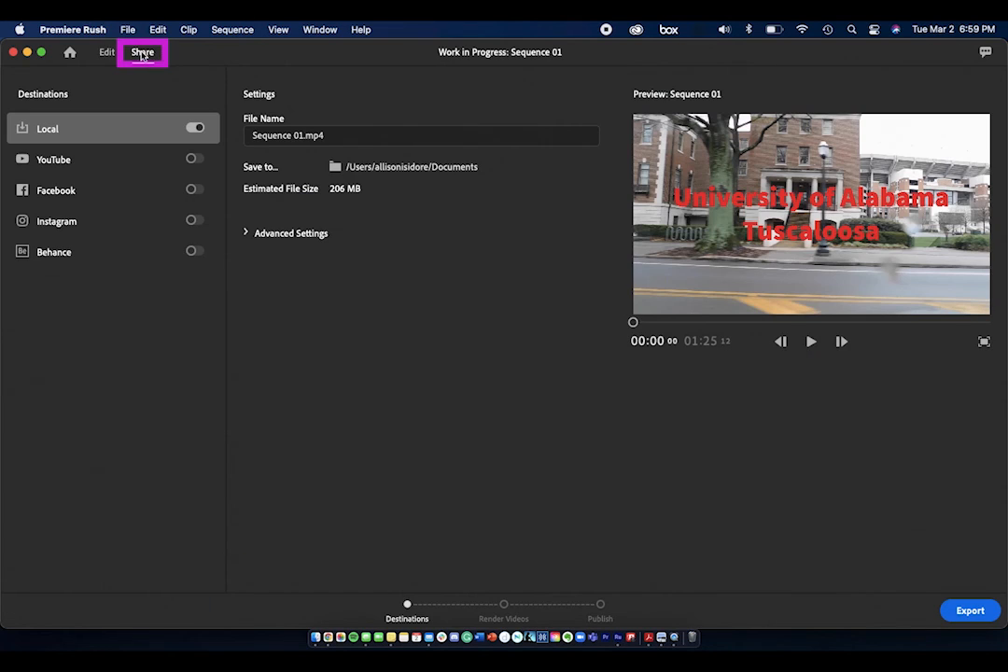
{"action": "left_click", "coordinate": [128, 29]}
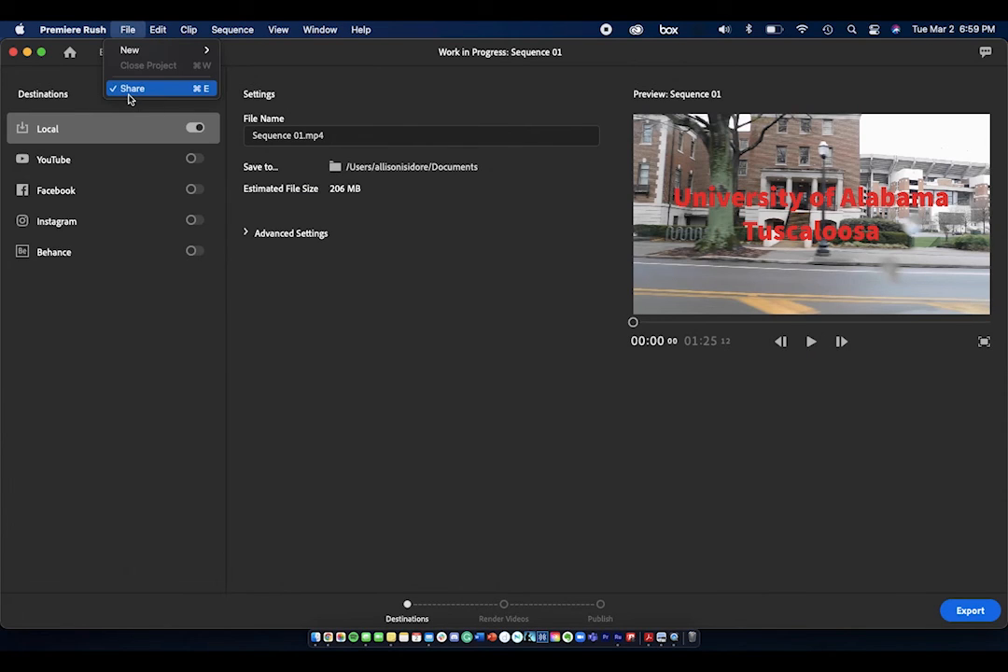
{"action": "left_click", "coordinate": [281, 362]}
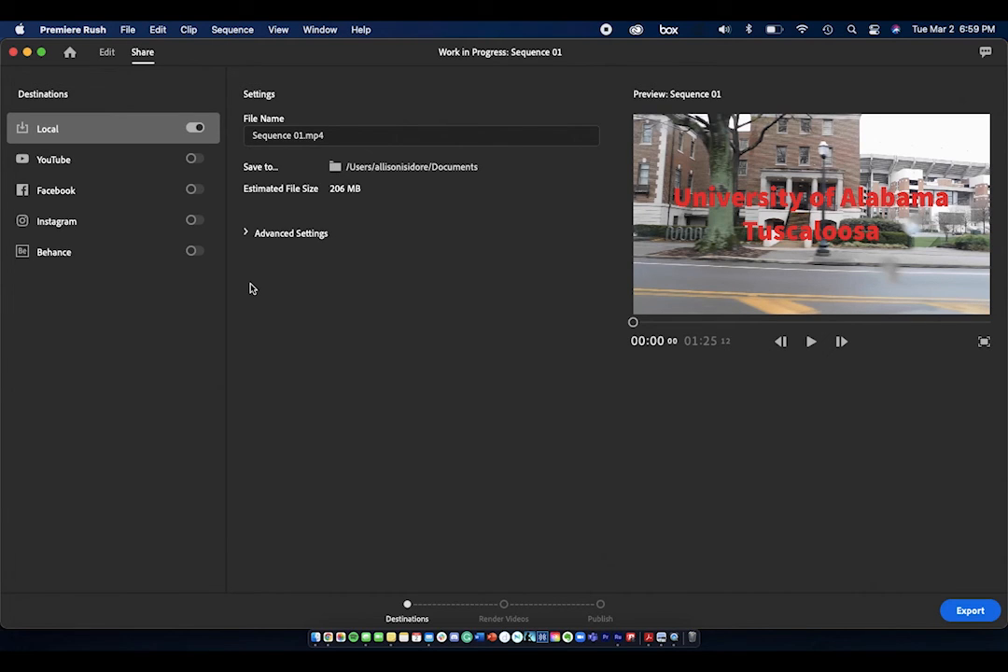
Examine the YouTube destination's export settings, including the privacy, tags, resolution, frame rate and playlist options
{"action": "left_click", "coordinate": [77, 162]}
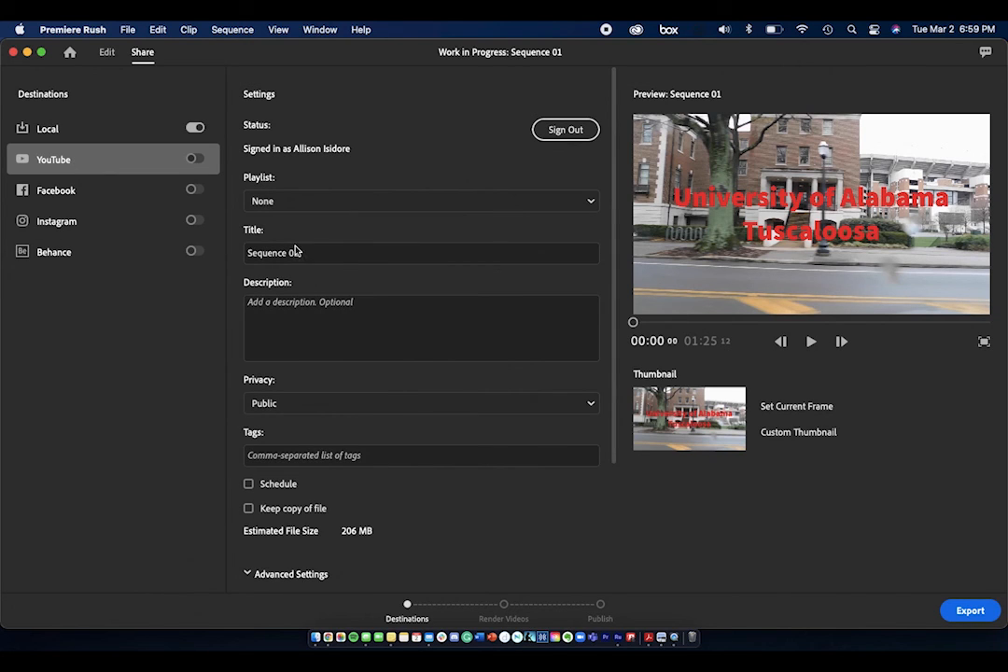
{"action": "scroll", "coordinate": [315, 266], "scroll_direction": "down", "scroll_amount": 3}
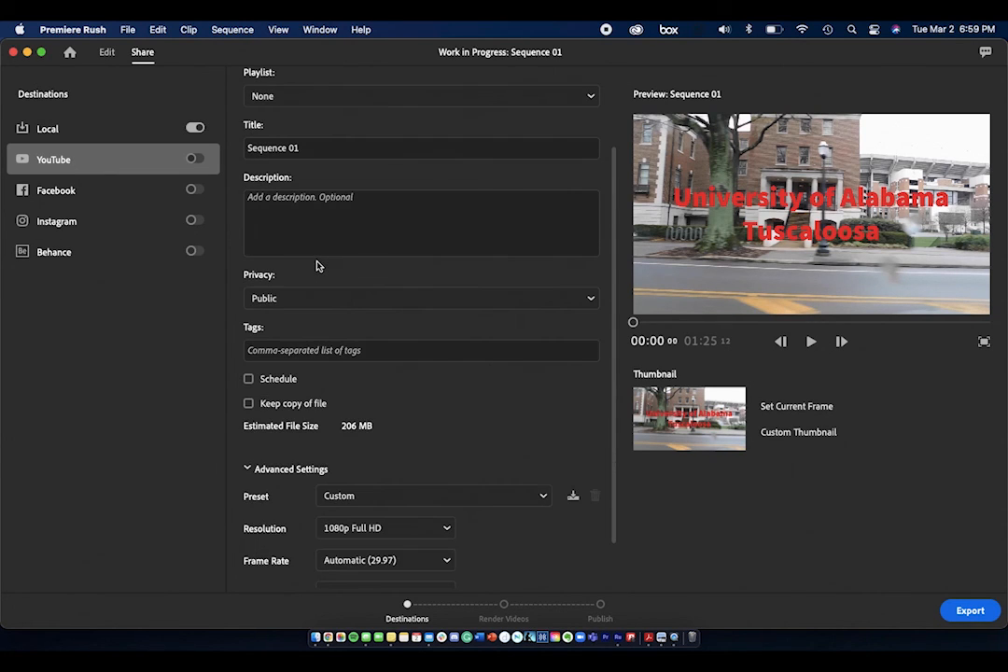
{"action": "left_click", "coordinate": [377, 299]}
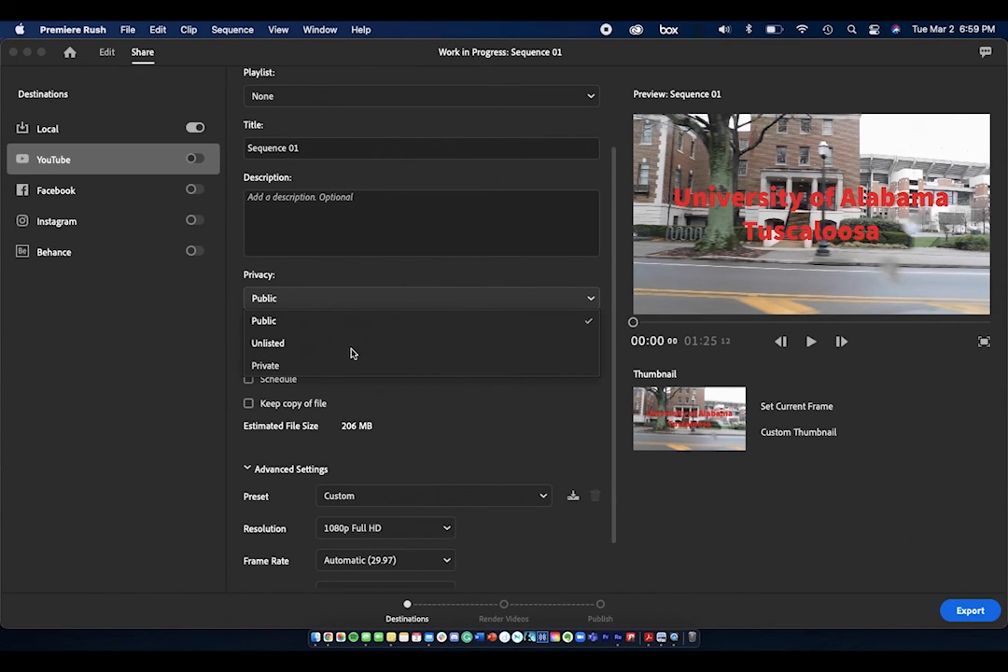
{"action": "left_click", "coordinate": [193, 376]}
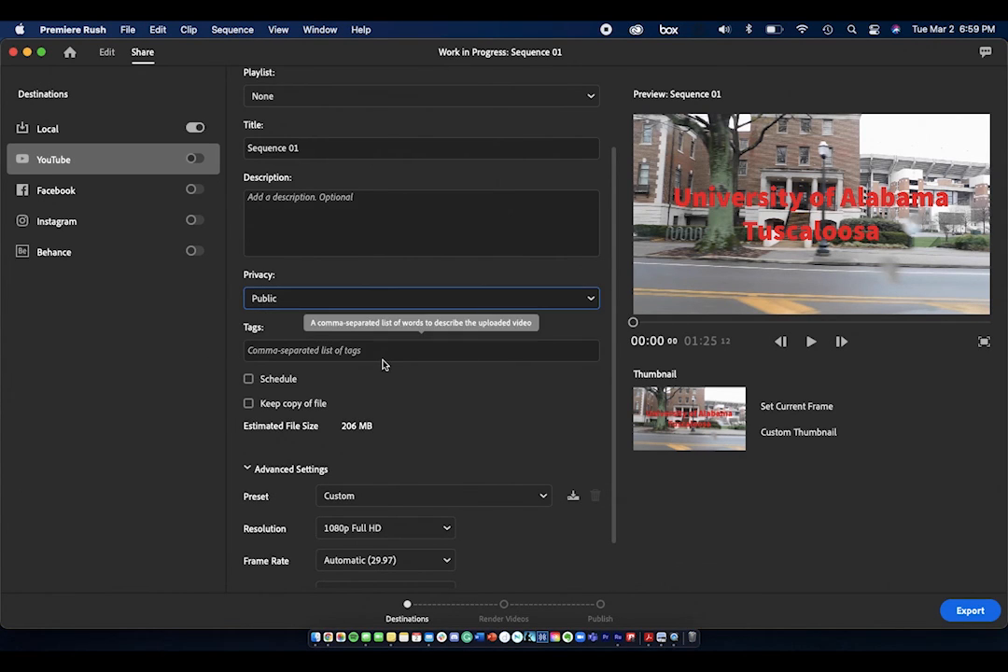
{"action": "scroll", "coordinate": [382, 365], "scroll_direction": "down", "scroll_amount": 2}
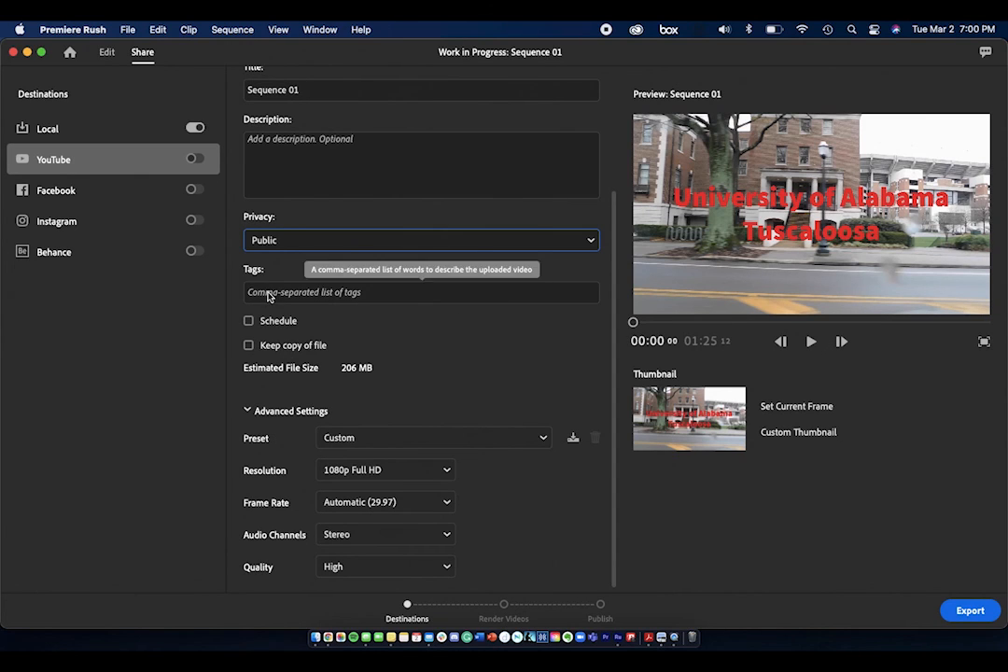
{"action": "left_click", "coordinate": [386, 469]}
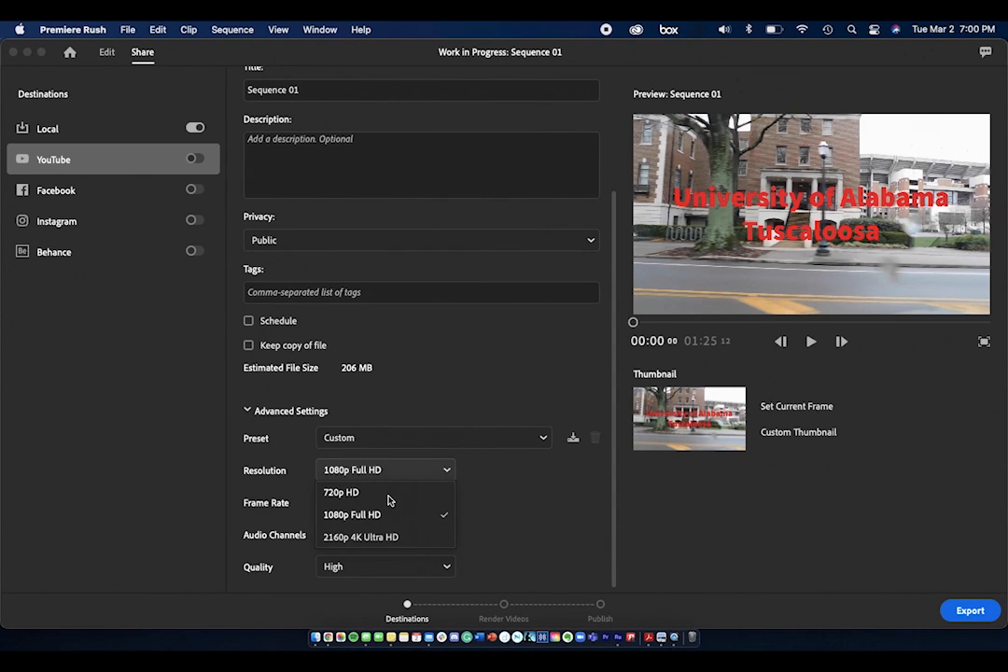
{"action": "left_click", "coordinate": [482, 492]}
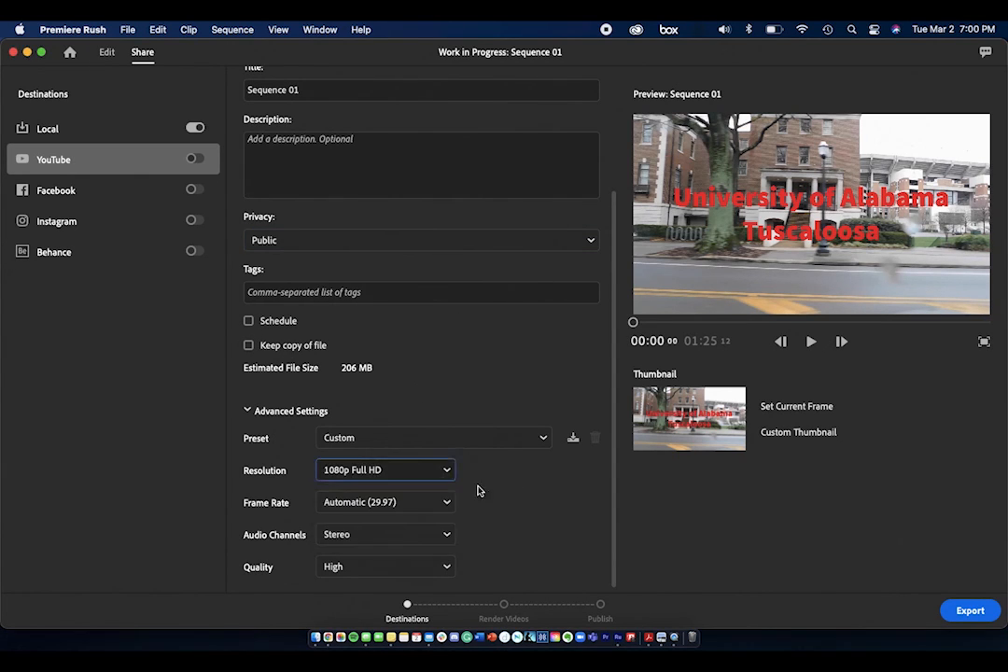
{"action": "left_click", "coordinate": [415, 503]}
{"action": "left_click", "coordinate": [416, 503]}
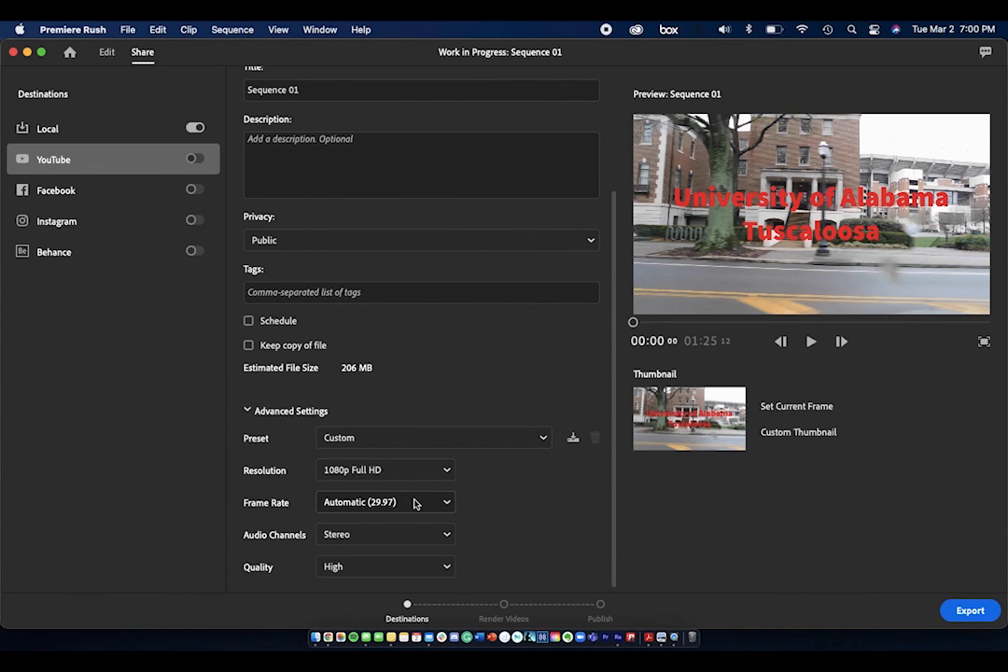
{"action": "scroll", "coordinate": [468, 362], "scroll_direction": "up", "scroll_amount": 5}
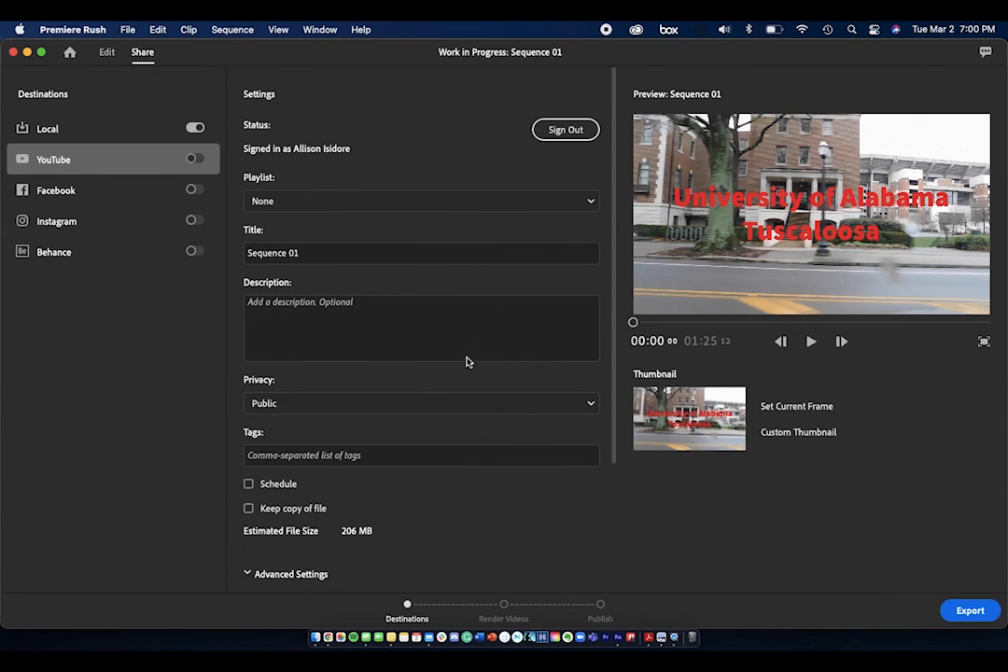
{"action": "left_click", "coordinate": [470, 193]}
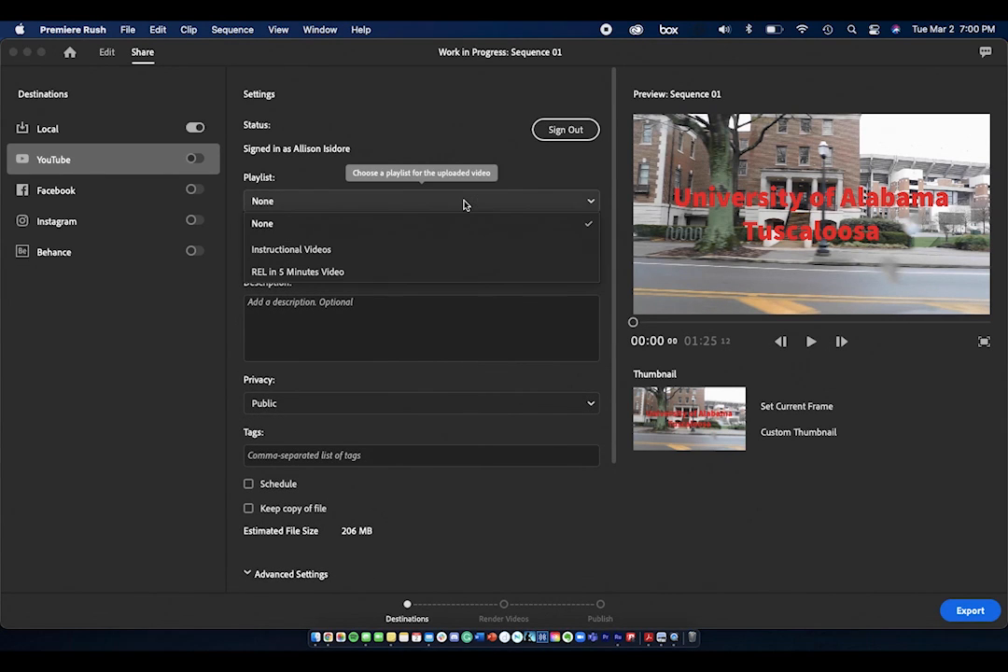
{"action": "left_click", "coordinate": [465, 202]}
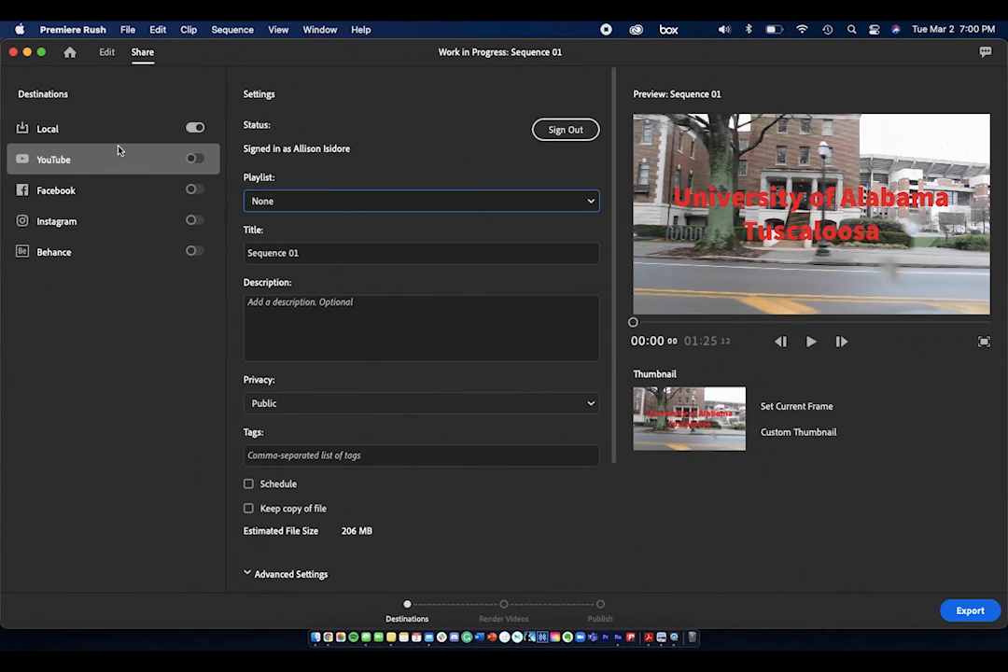
Return to the Local destination and name the exported file Work in Progress
{"action": "left_click", "coordinate": [85, 133]}
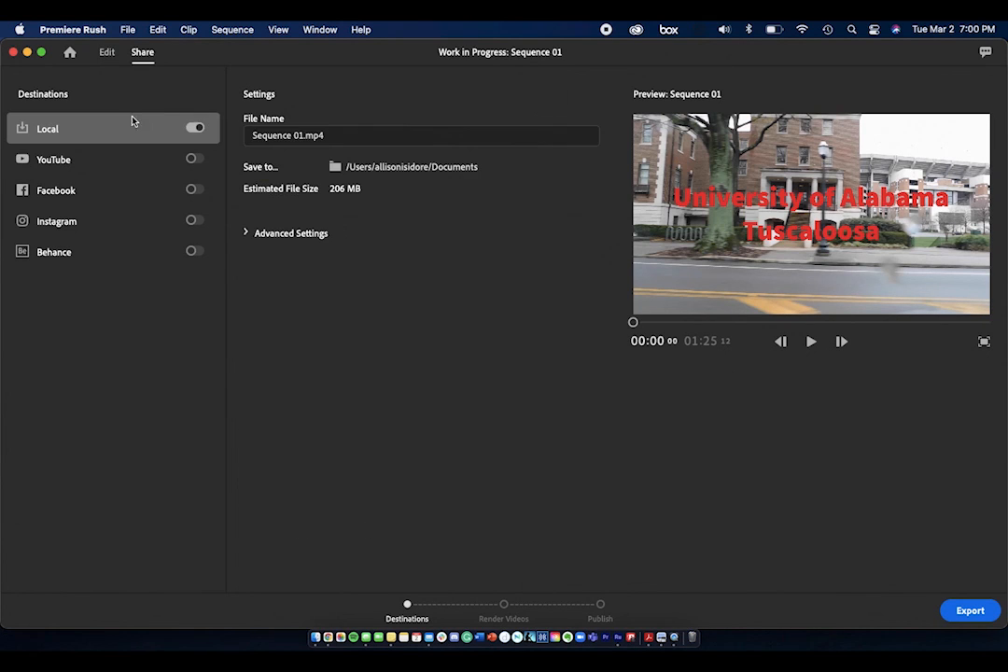
{"action": "left_click", "coordinate": [336, 138]}
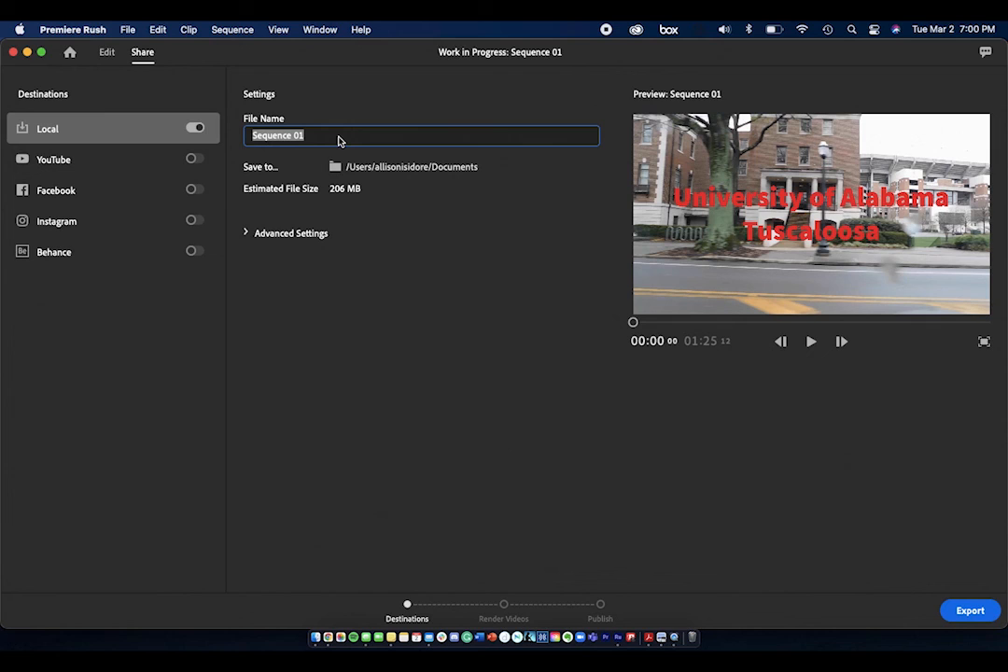
{"action": "type", "text": "Sam"}
{"action": "key", "text": "BackSpace"}
{"action": "type", "text": "Work in Progress"}
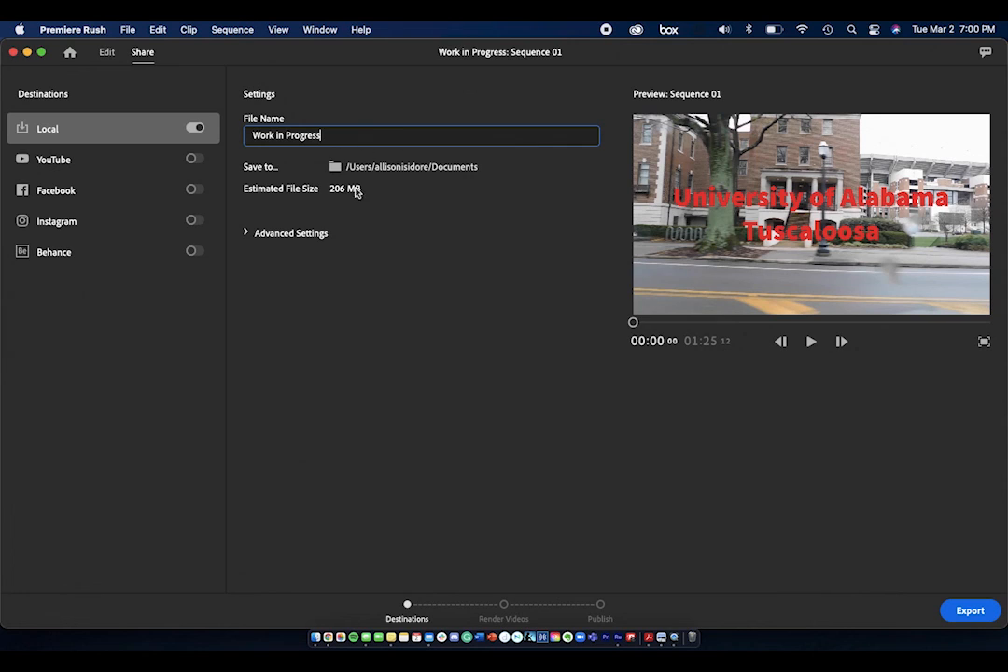
{"action": "key", "text": "Return"}
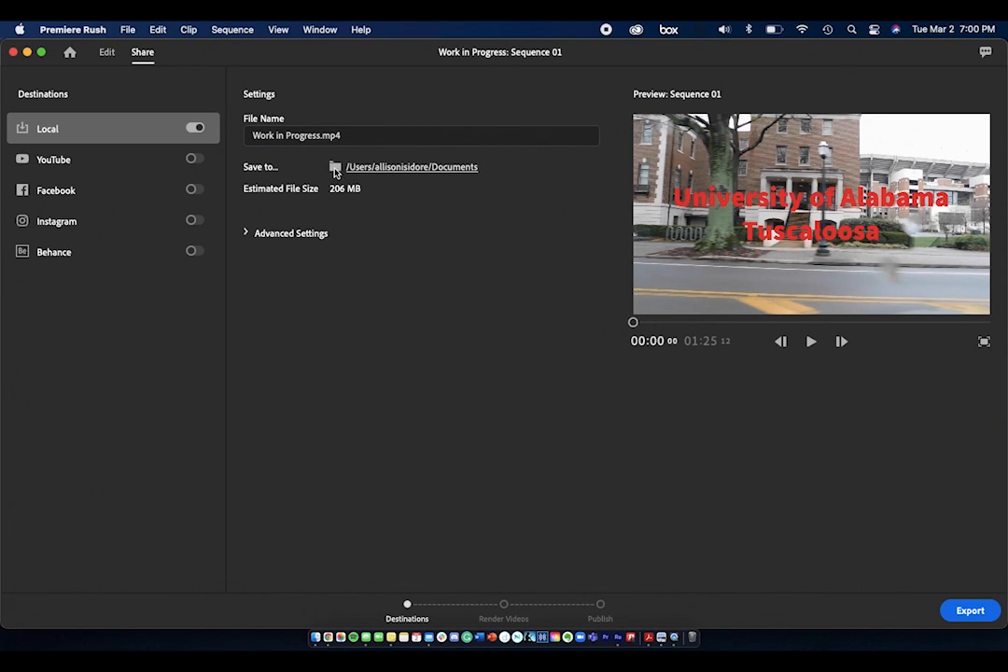
Set the save location to the Desktop folder and start exporting the video
{"action": "left_click", "coordinate": [406, 167]}
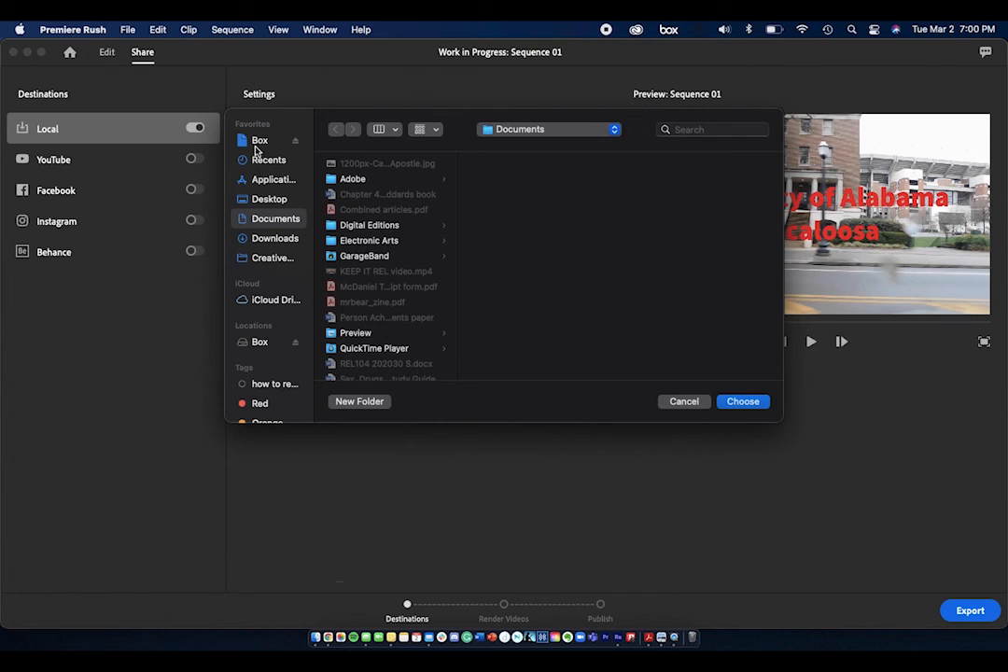
{"action": "left_click", "coordinate": [261, 201]}
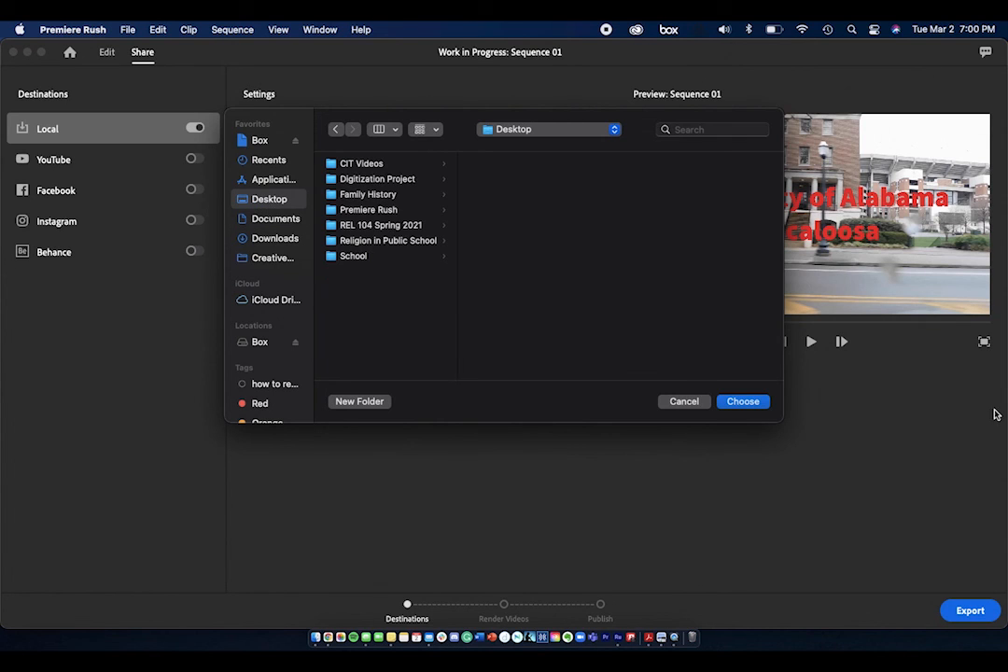
{"action": "left_click", "coordinate": [767, 407]}
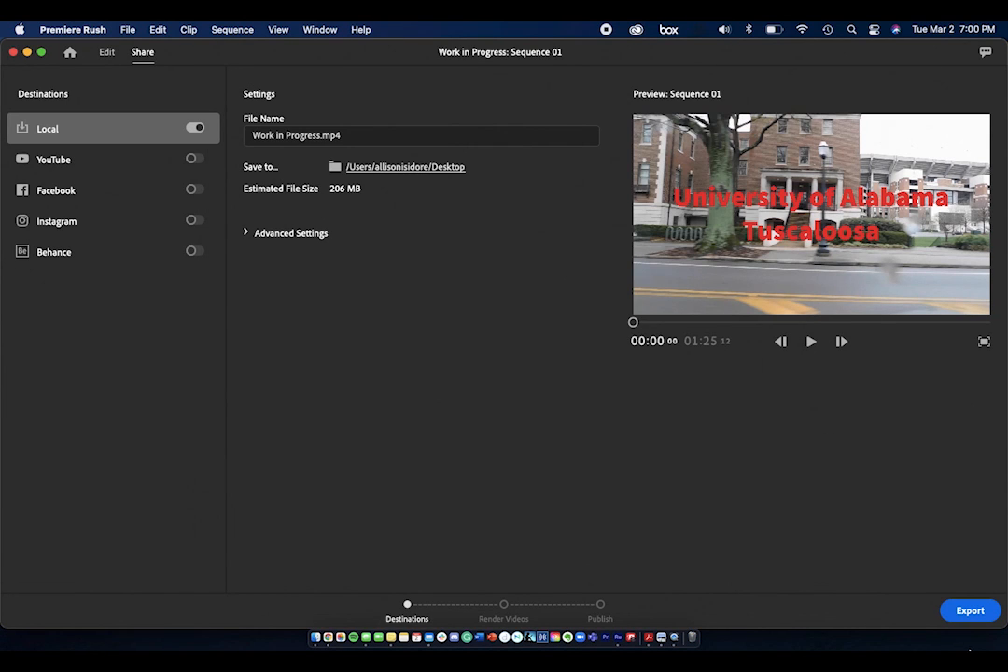
{"action": "left_click", "coordinate": [976, 612]}
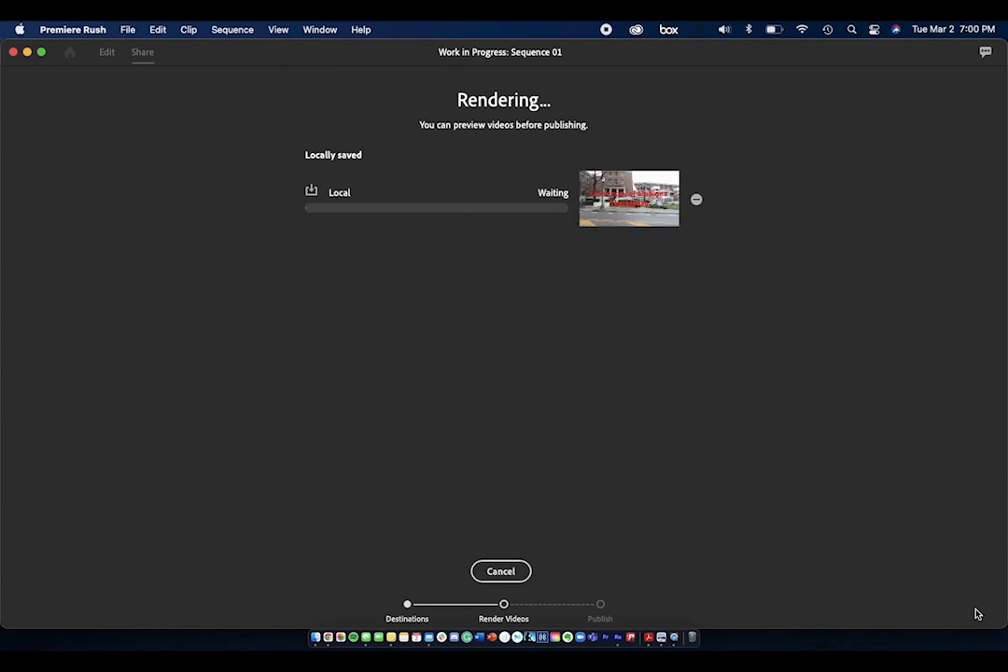